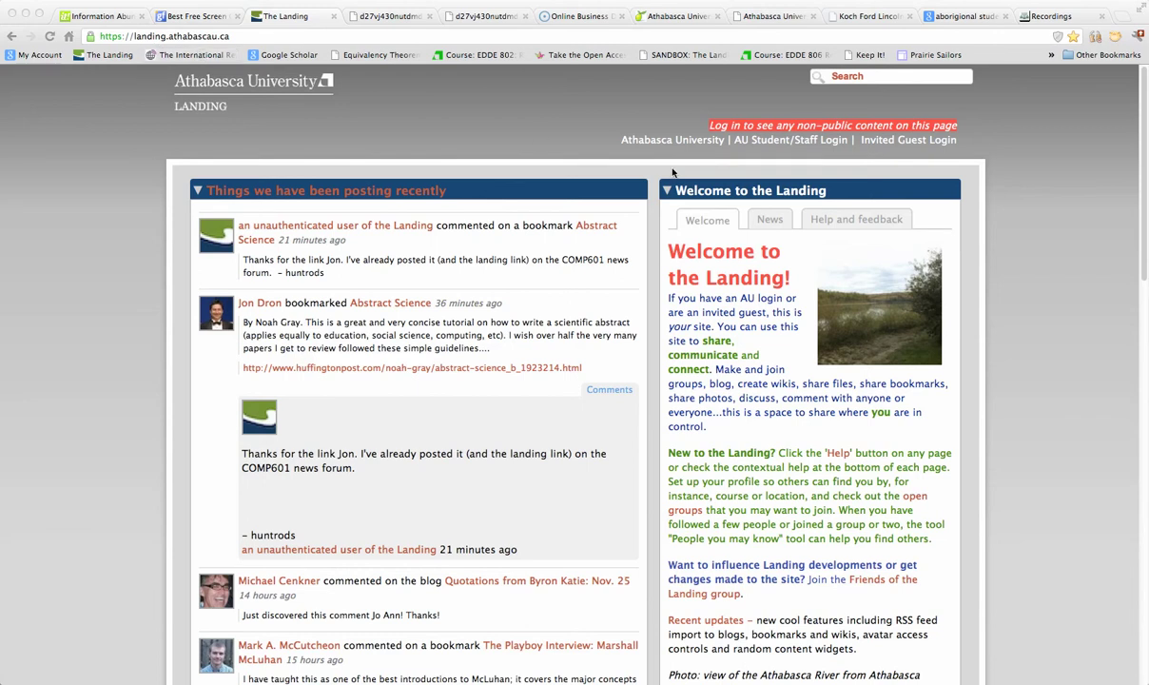
# Step: Log in to the Landing through the AU student/staff login and open the personal dashboard
pyautogui.click(778, 144)
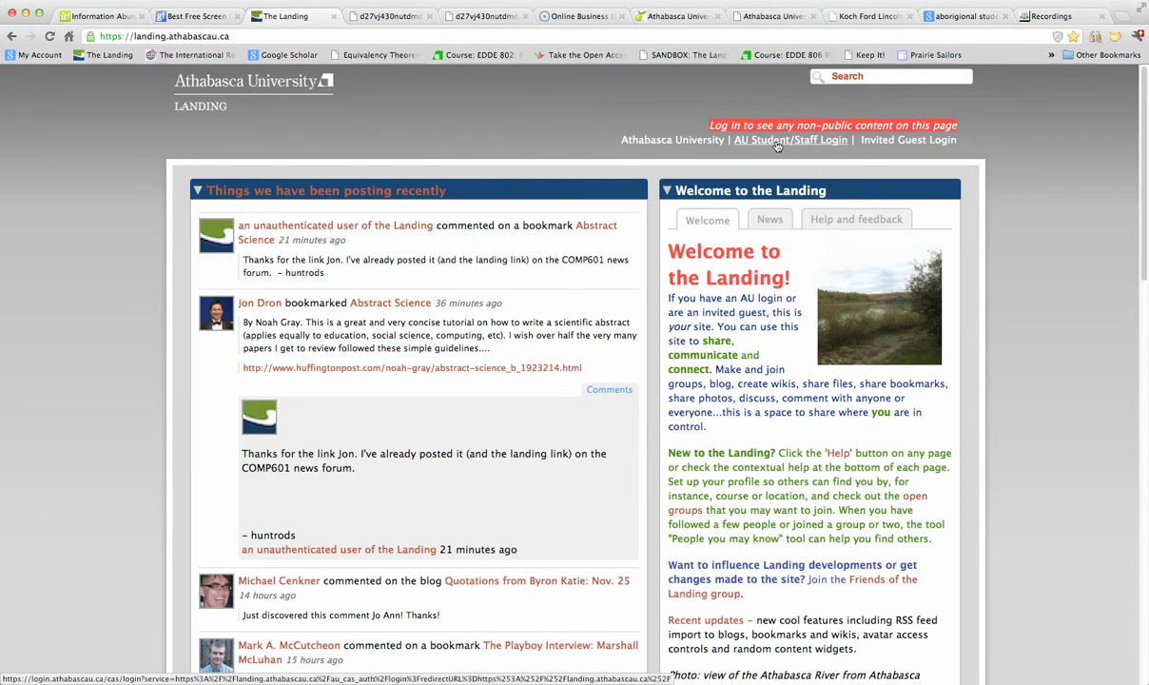
pyautogui.click(777, 145)
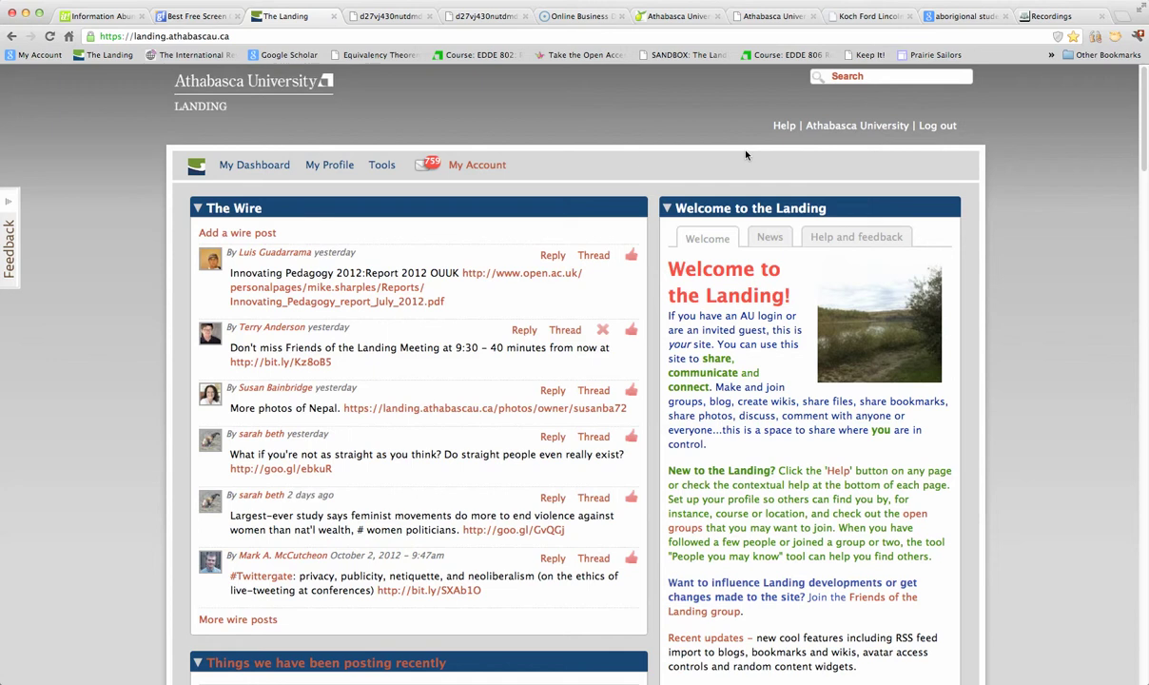
pyautogui.click(245, 167)
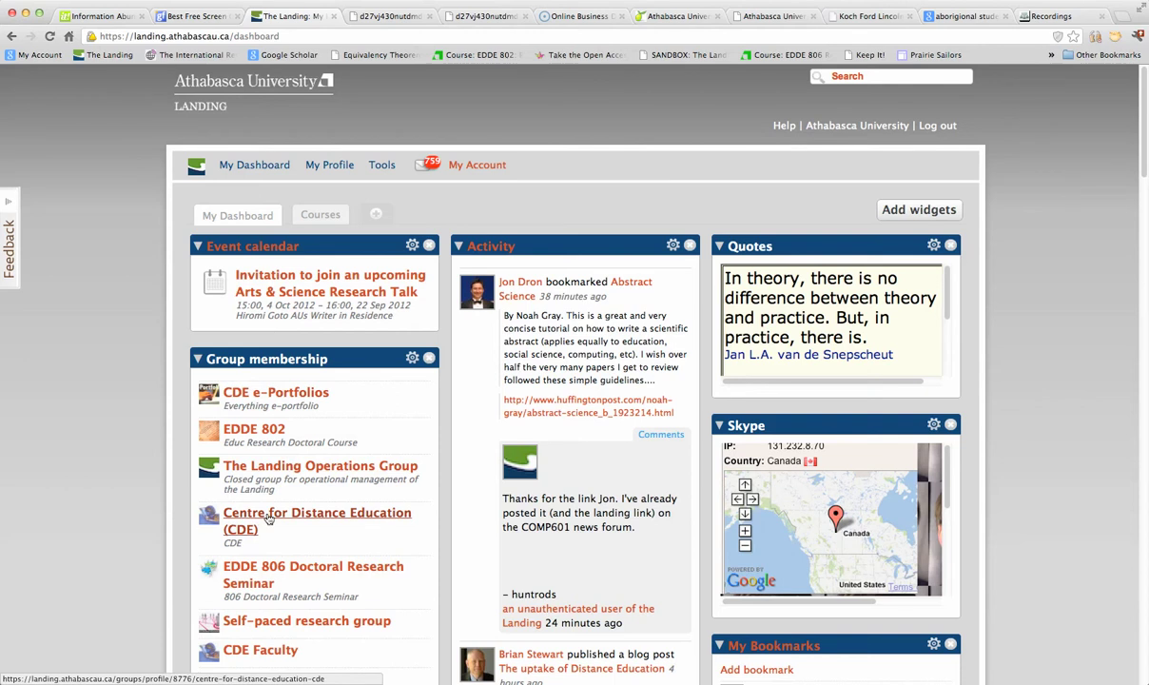
# Step: Search the whole Landing site for "cde"
pyautogui.click(886, 77)
pyautogui.write('cde')
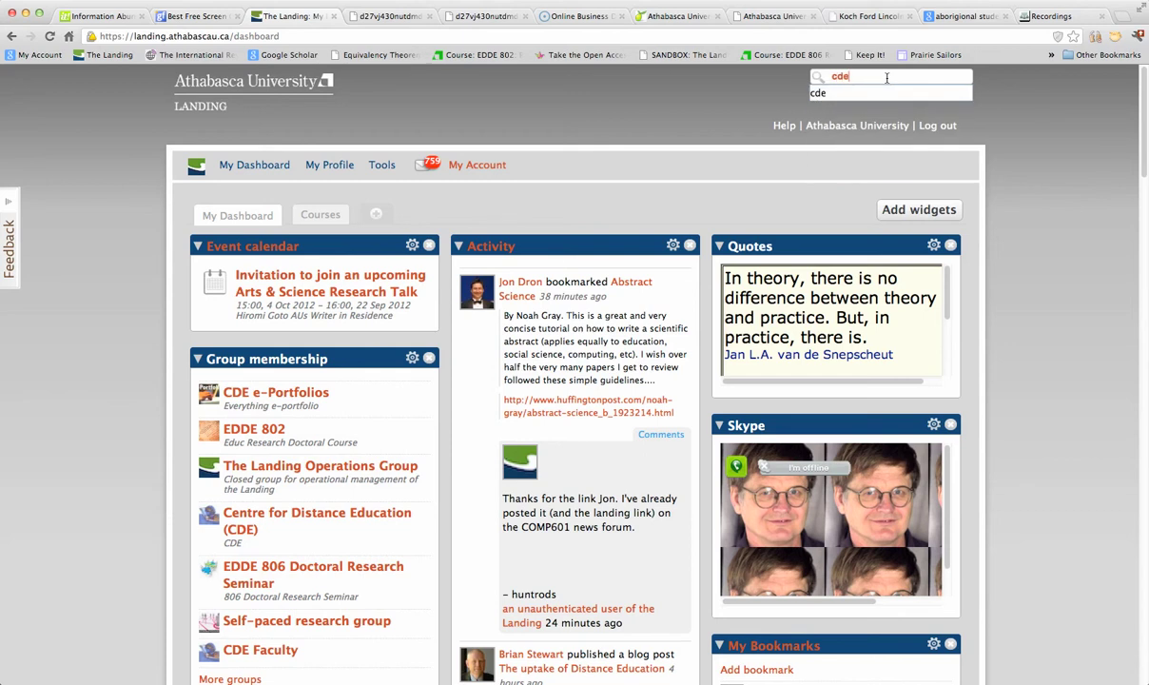
pyautogui.press('Return')
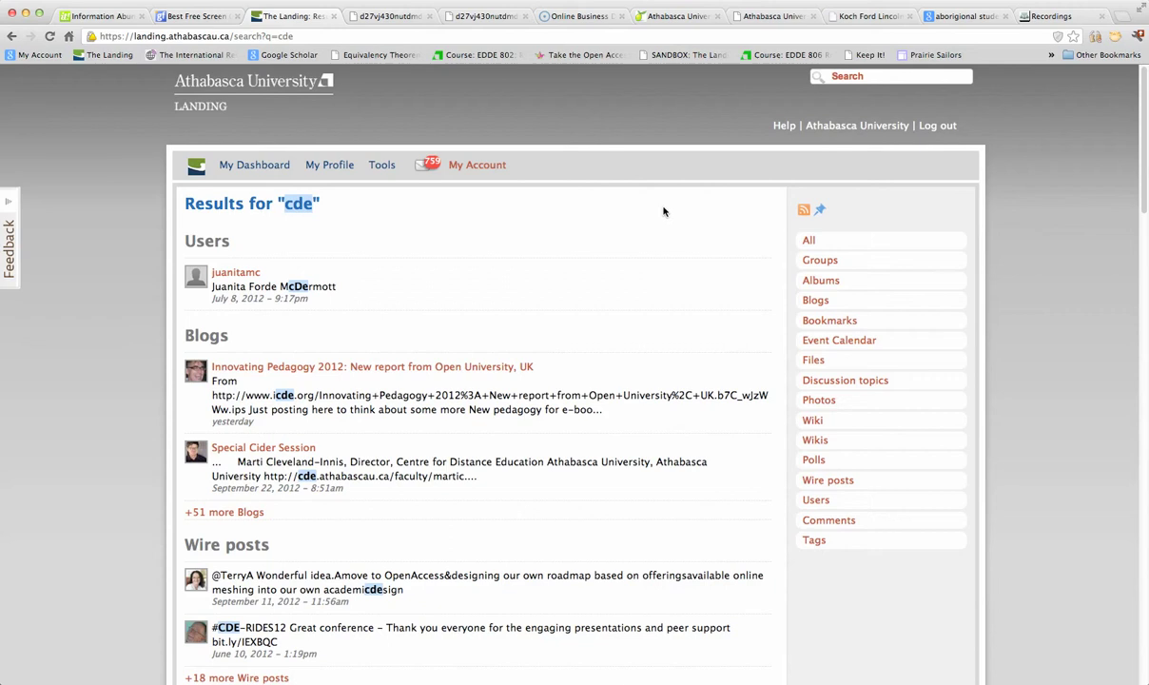
# Step: Expand the search results to all matching groups and open the Centre for Distance Education (CDE) group
pyautogui.scroll(-5, 662, 214)
pyautogui.scroll(-10, 662, 214)
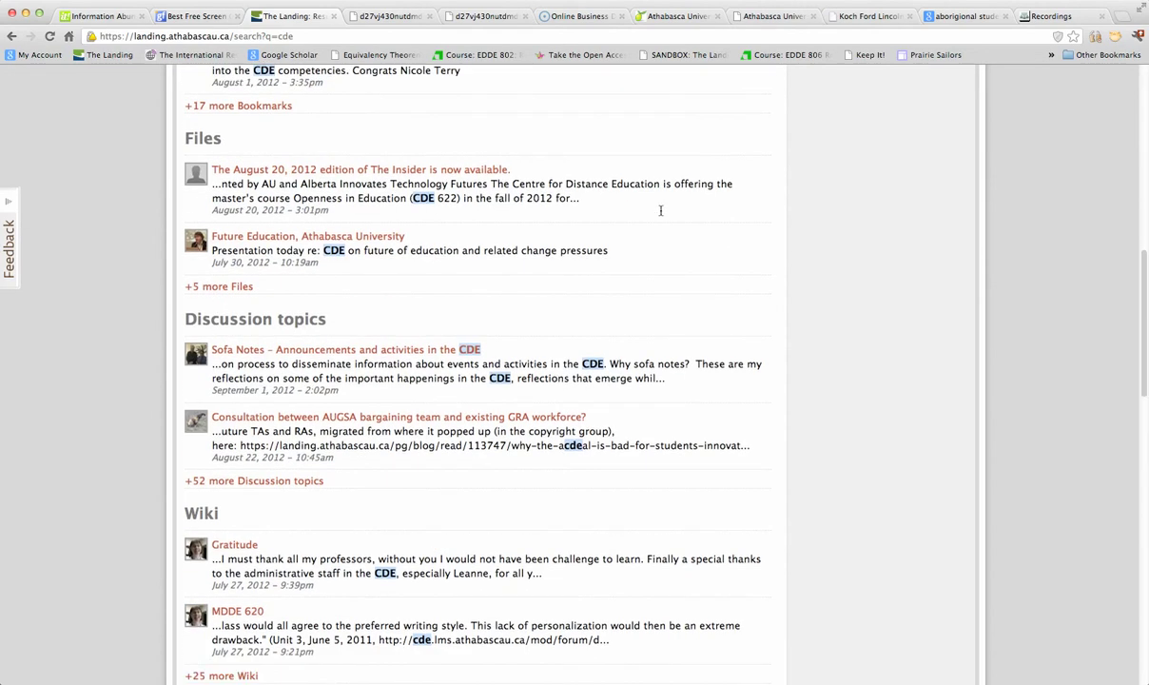
pyautogui.scroll(-8, 658, 217)
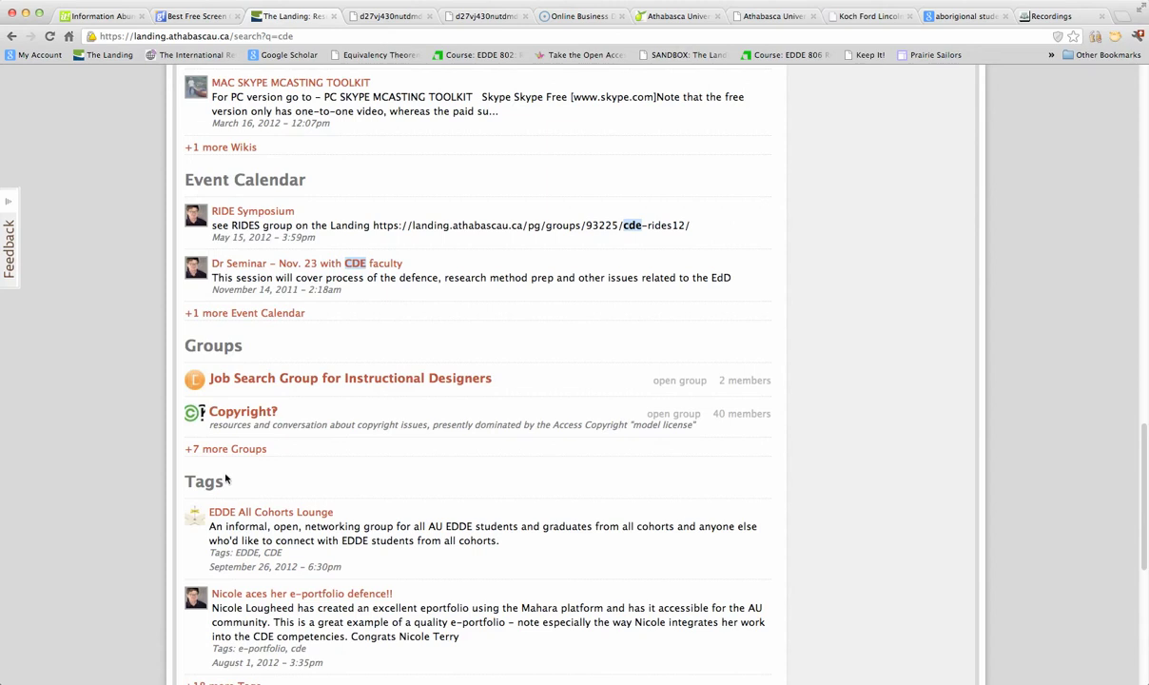
pyautogui.click(220, 450)
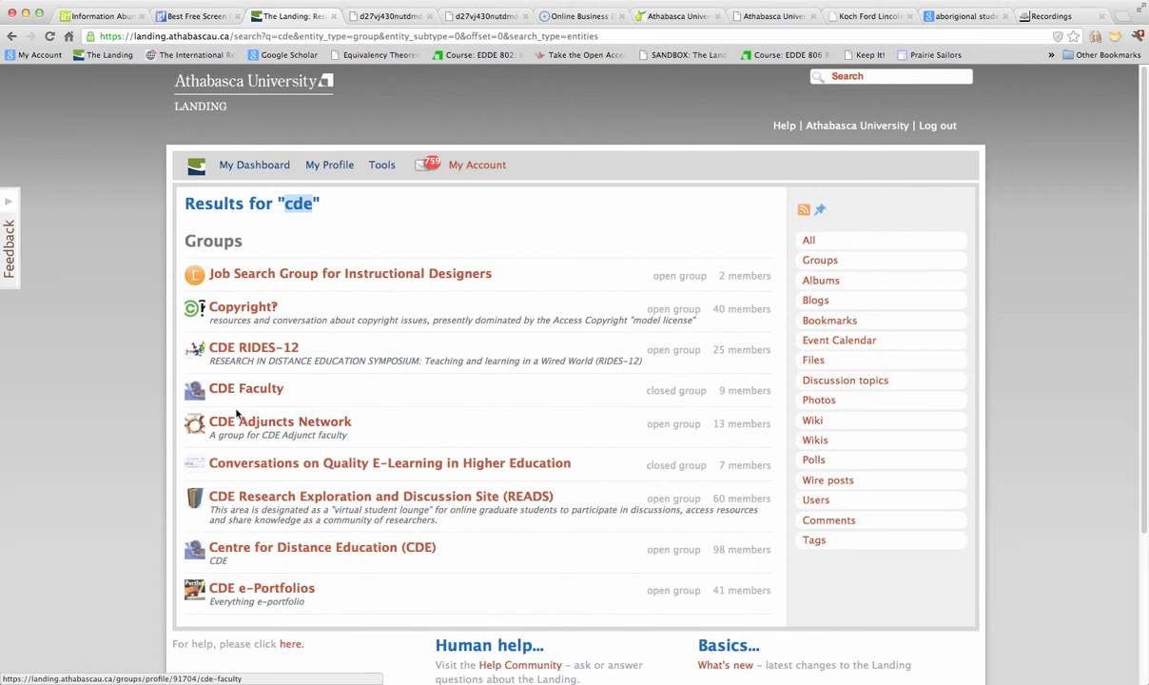
pyautogui.click(261, 550)
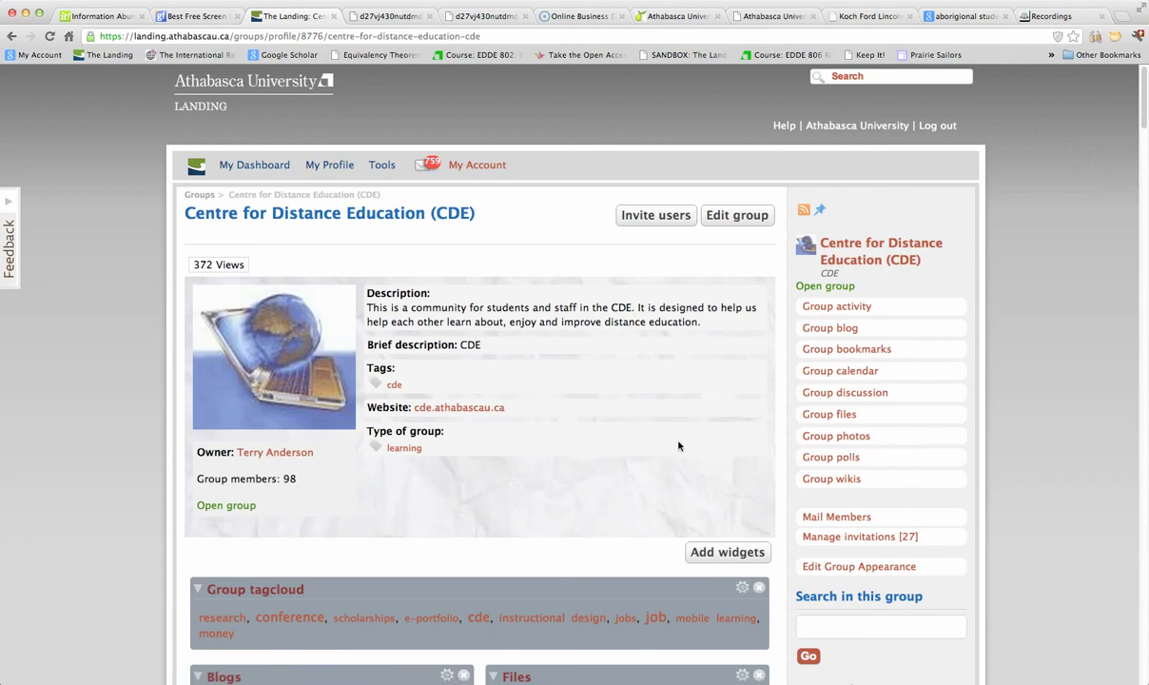
# Step: Start a new bookmark in the CDE group's recent bookmarks and title it "New Learning Design Job"
pyautogui.scroll(-1, 645, 374)
pyautogui.scroll(-6, 645, 374)
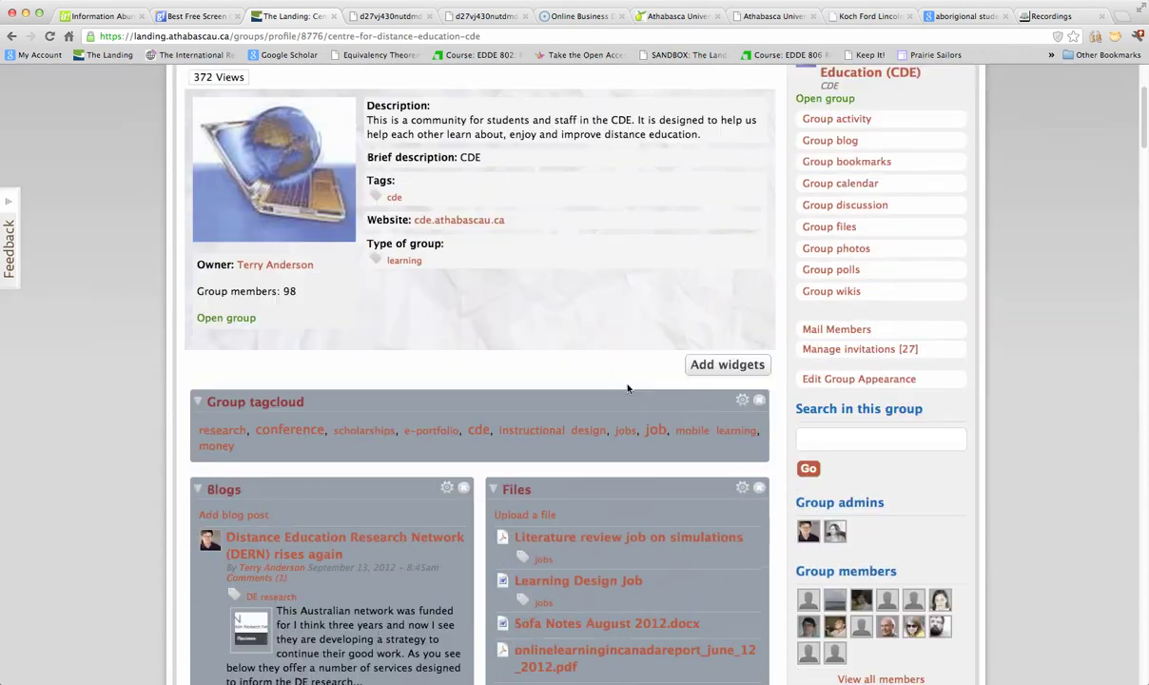
pyautogui.scroll(-3, 601, 401)
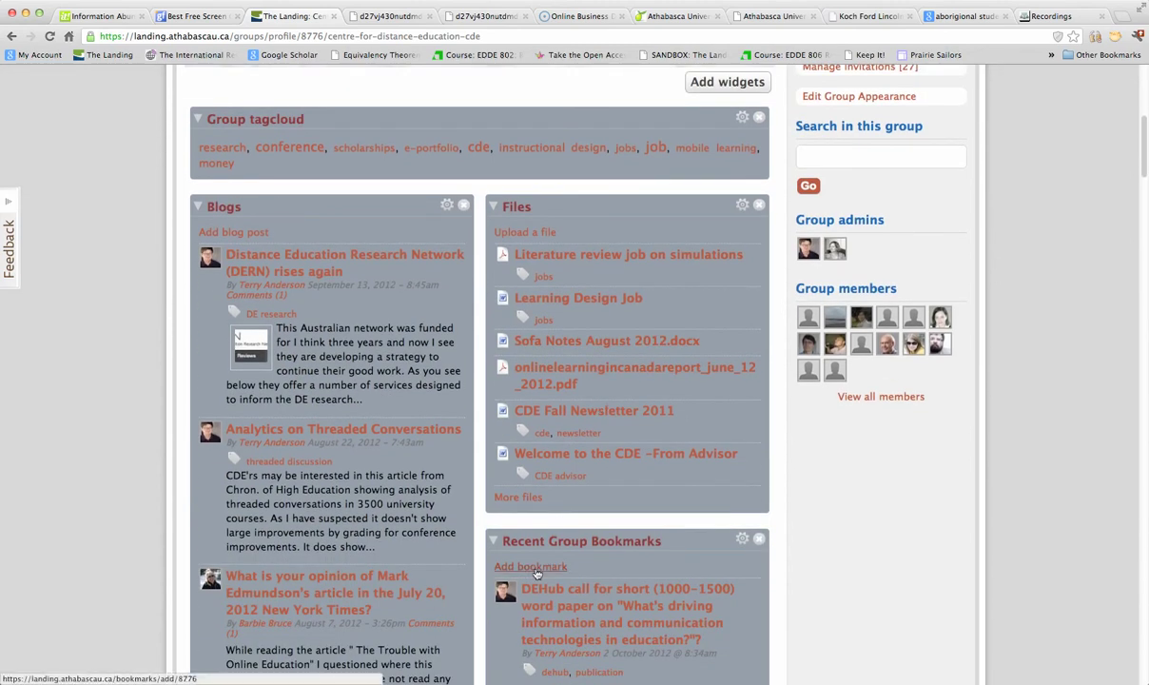
pyautogui.click(537, 567)
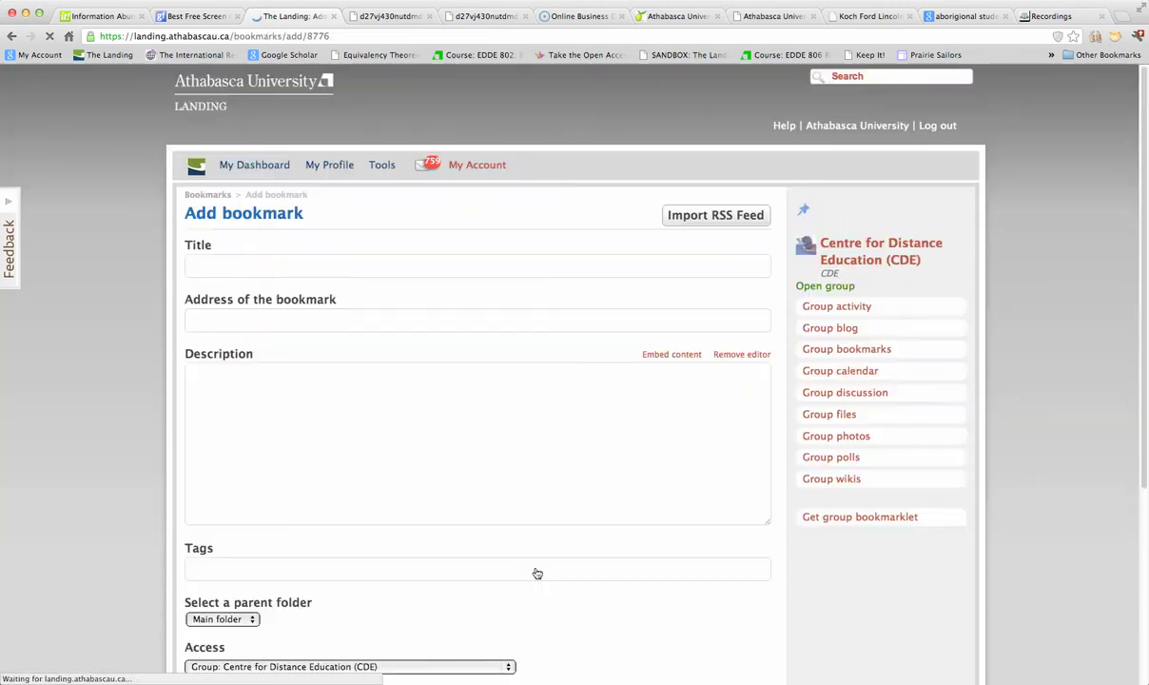
pyautogui.click(245, 265)
pyautogui.write('New Lear')
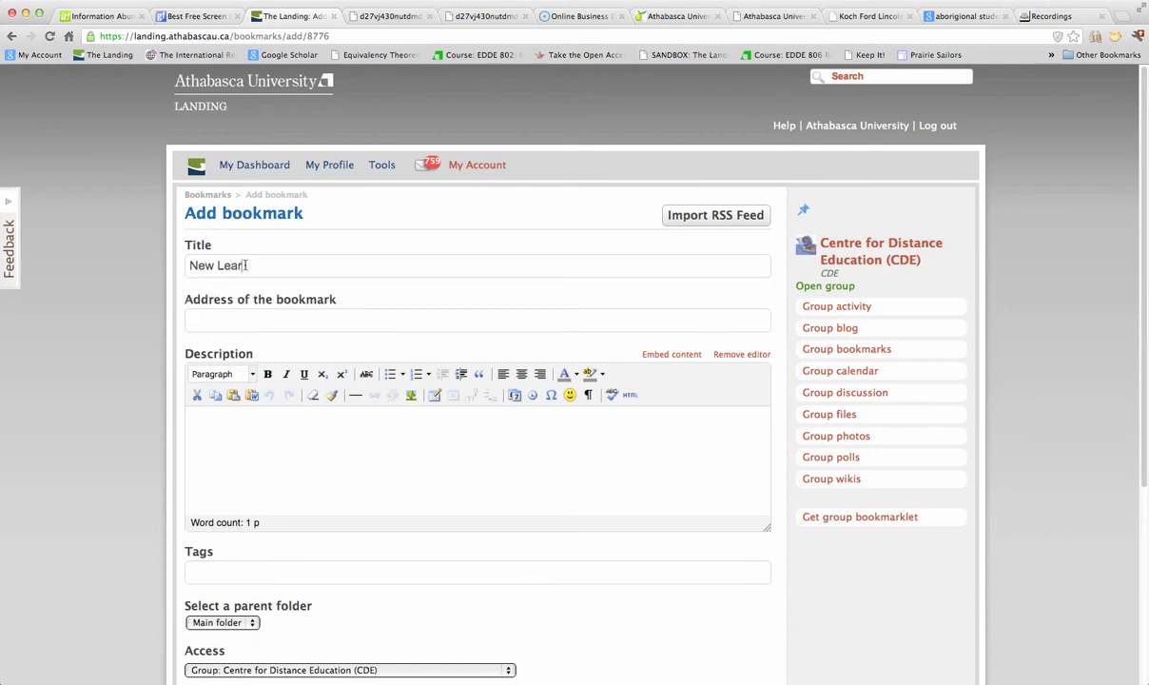
pyautogui.write('nign Design Job')
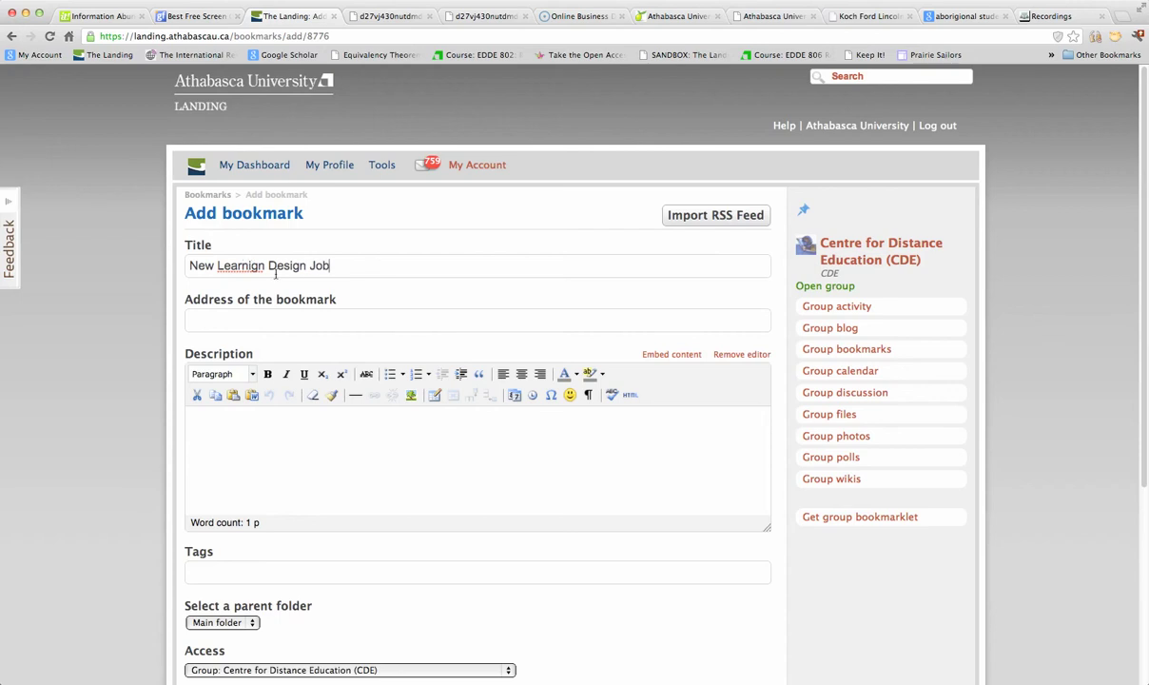
pyautogui.click(255, 266)
pyautogui.press('BackSpace')
pyautogui.press('Right')
pyautogui.write('g')
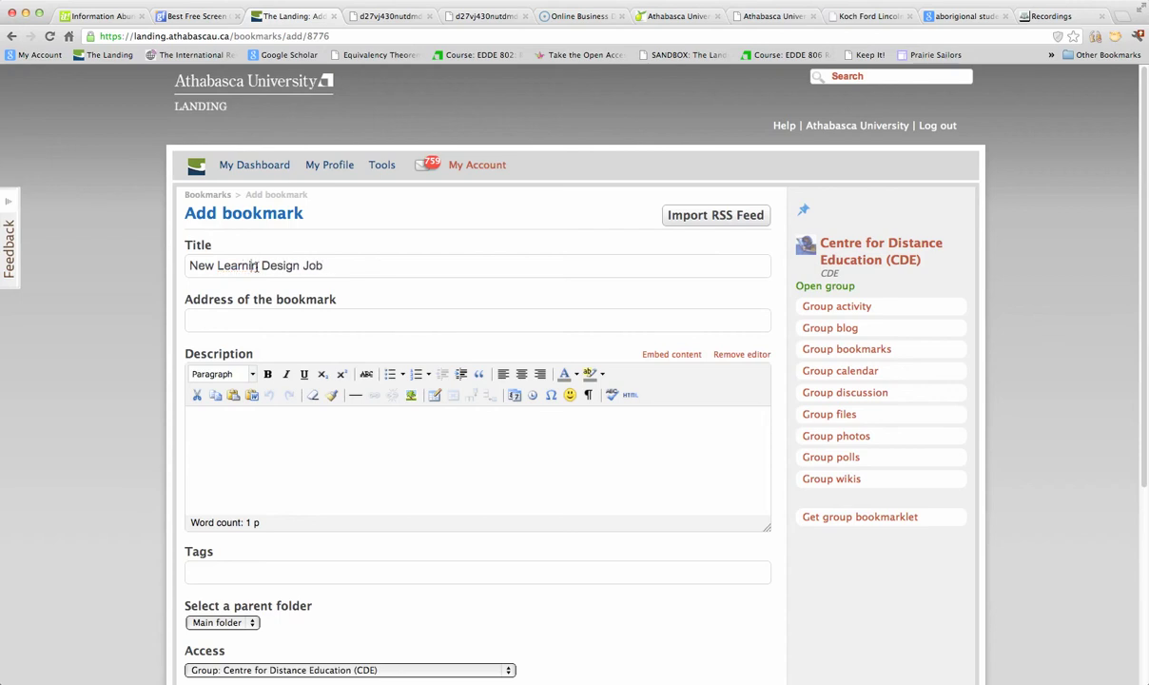
pyautogui.click(229, 320)
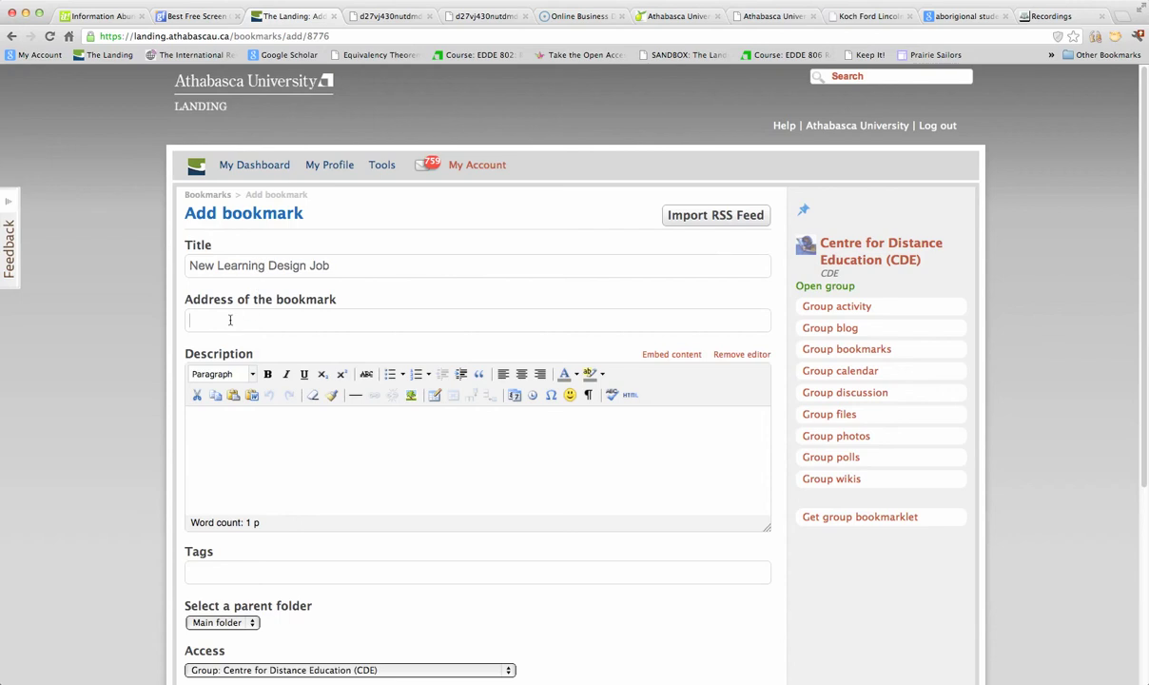
pyautogui.write('https://ch.tbe.taleo.net/CH06/ats/careers/requisition.jsp?org=OCAD&cws=1&rid=204')
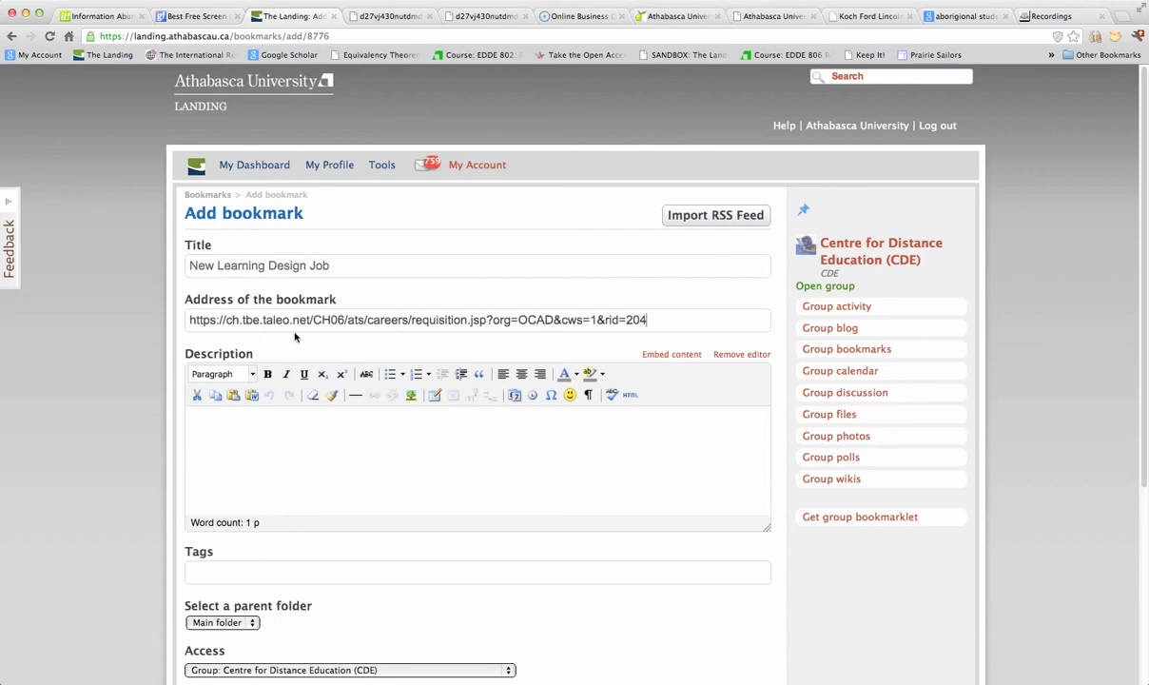
pyautogui.click(241, 412)
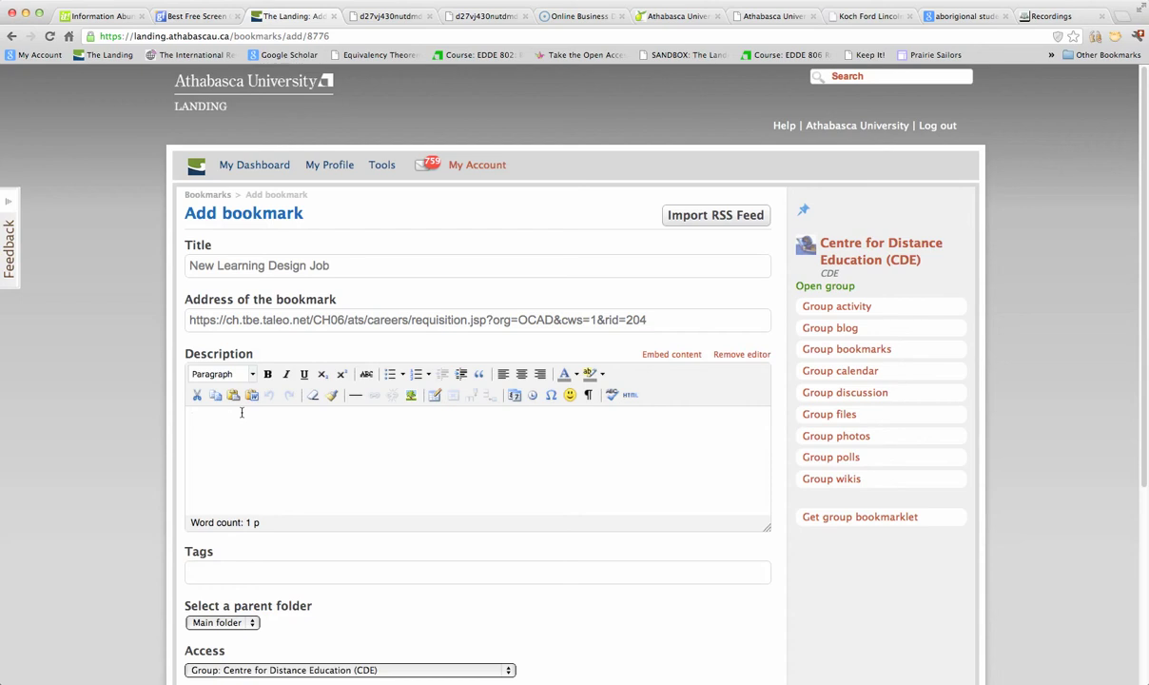
pyautogui.write('Looks like an exiting job!')
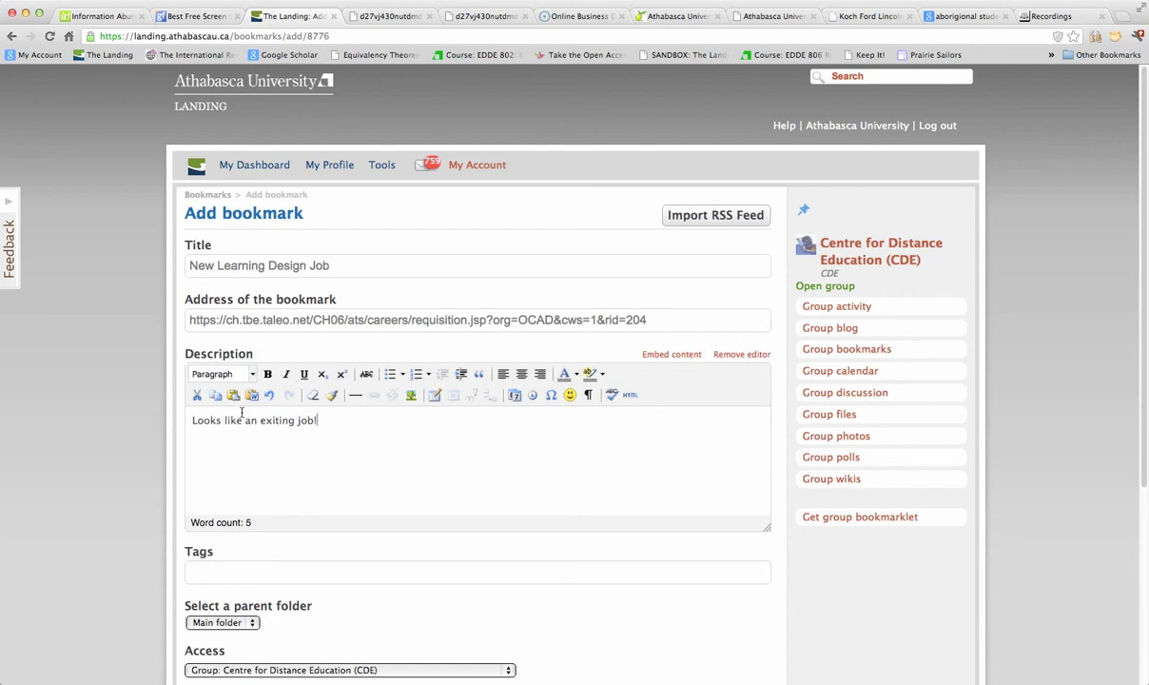
# Step: Tag the bookmark "jobs", keep Main folder as its parent folder, and save it to the group
pyautogui.click(222, 569)
pyautogui.write('jobs')
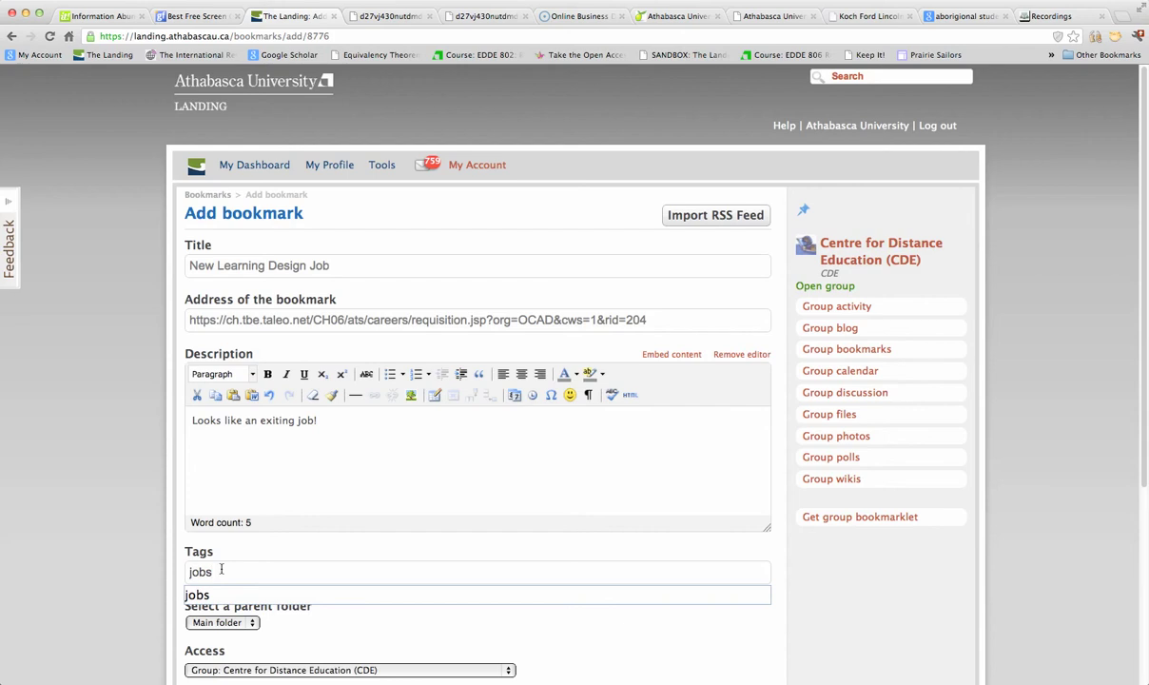
pyautogui.scroll(-3, 309, 519)
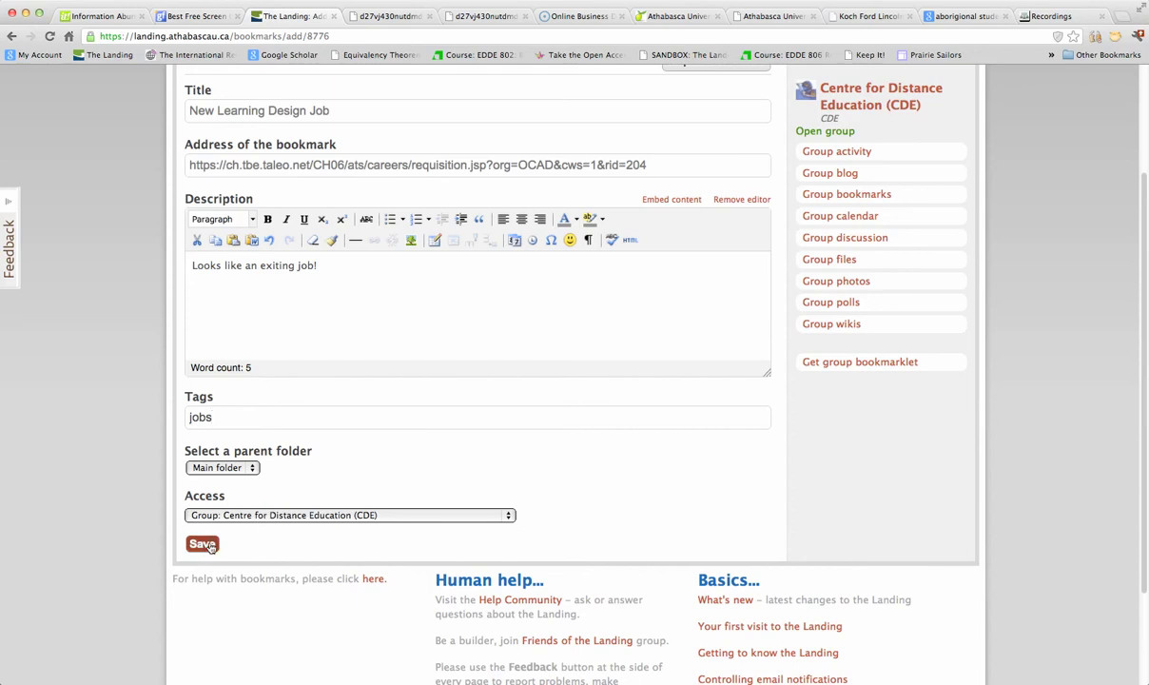
pyautogui.click(252, 468)
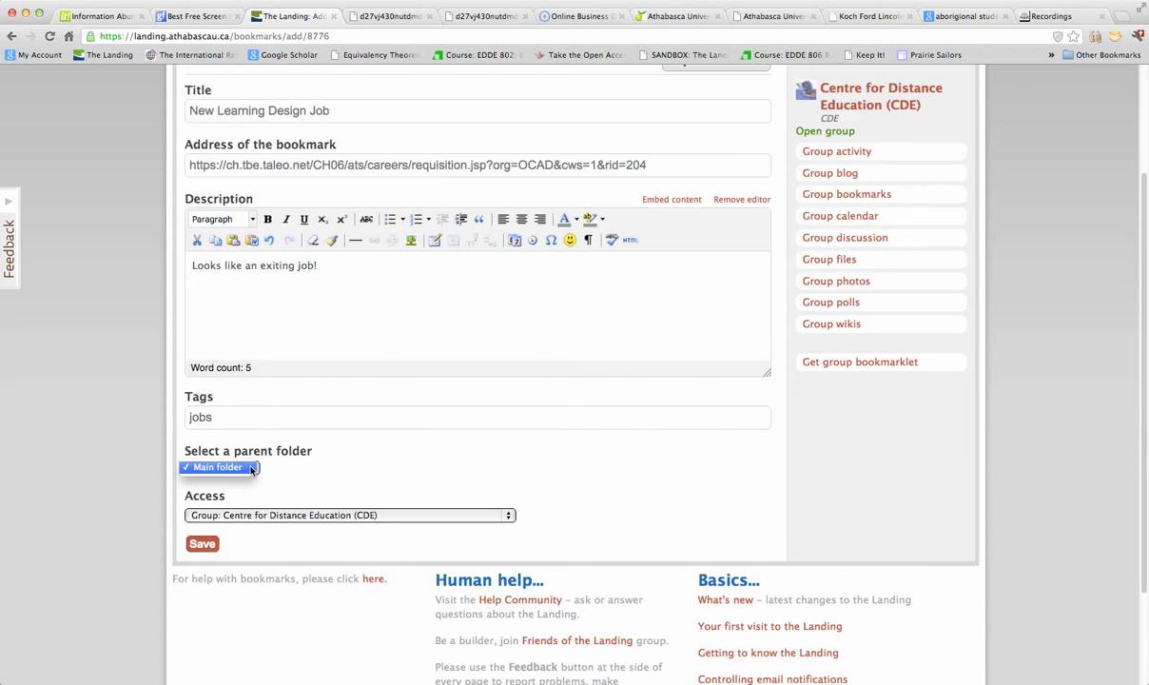
pyautogui.click(202, 546)
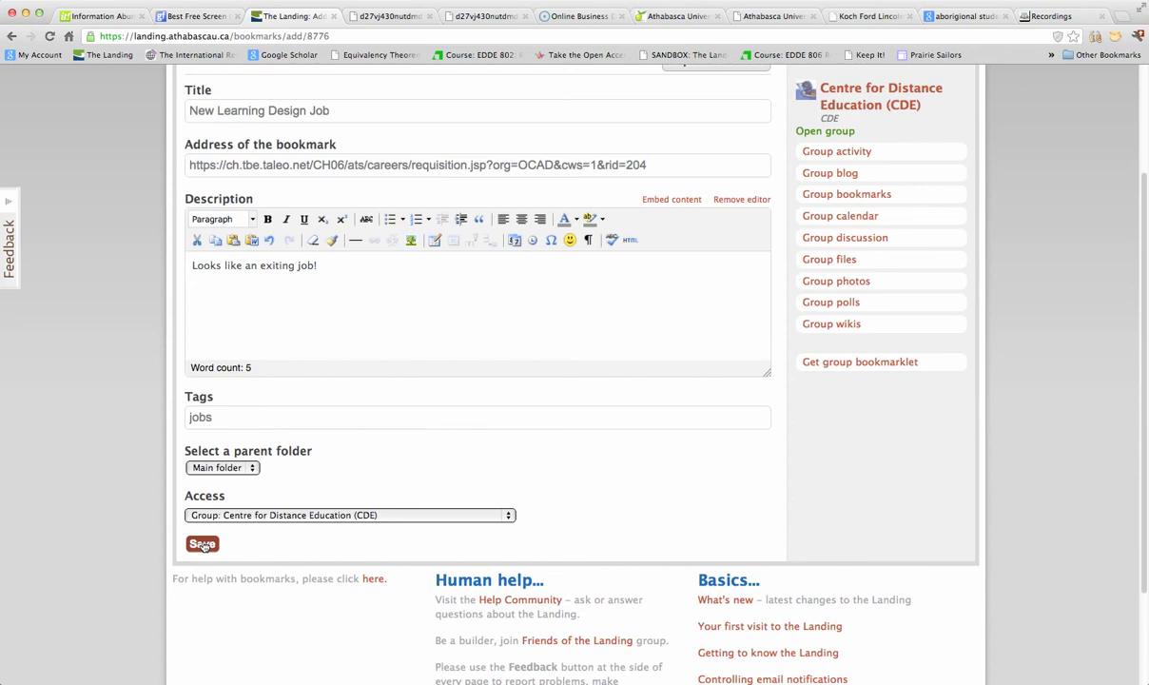
pyautogui.click(203, 546)
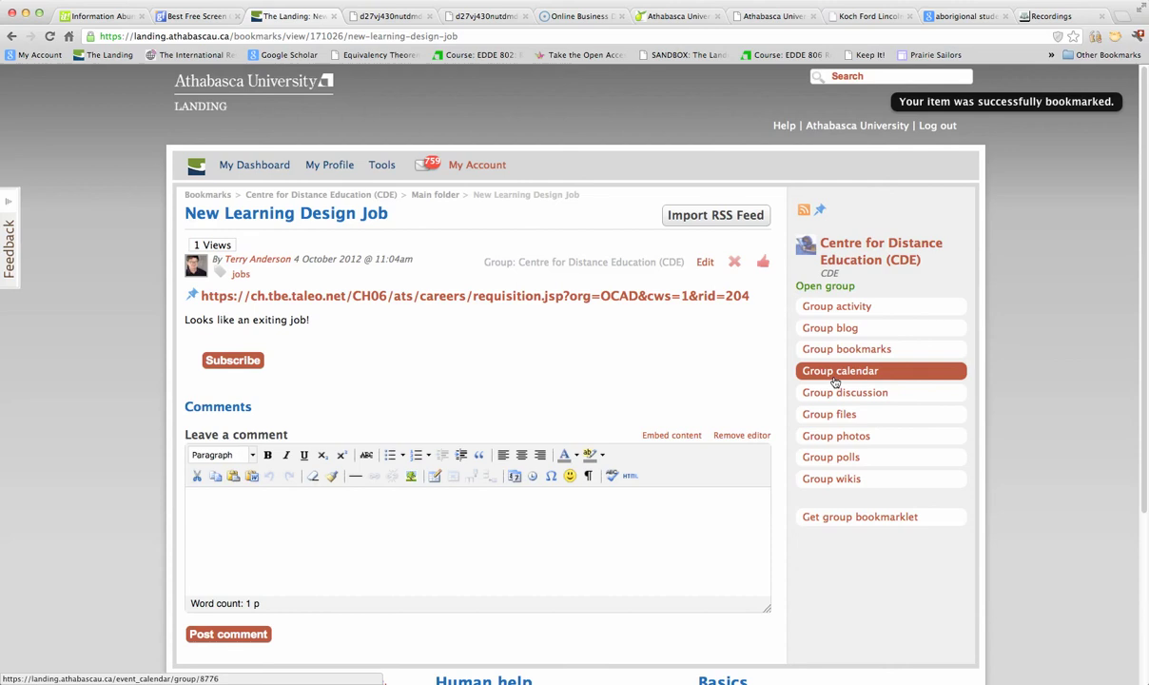
# Step: Return to the CDE group page and check its recent bookmarks for the new job entry
pyautogui.click(845, 244)
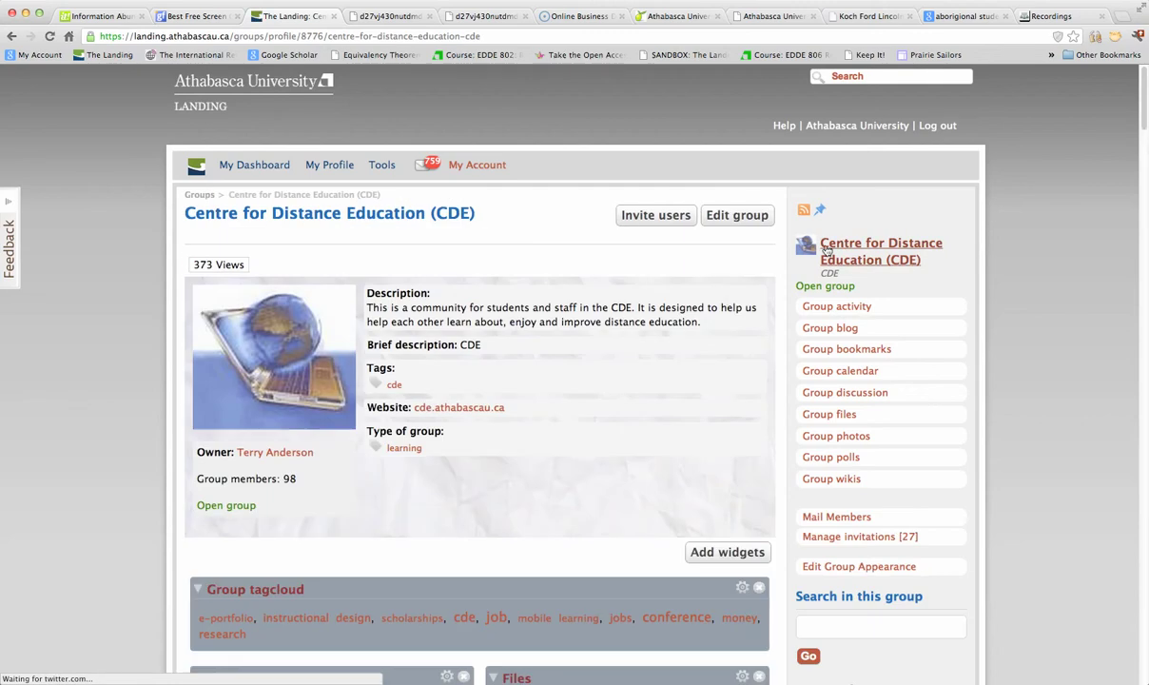
pyautogui.scroll(-5, 644, 380)
pyautogui.scroll(-5, 623, 397)
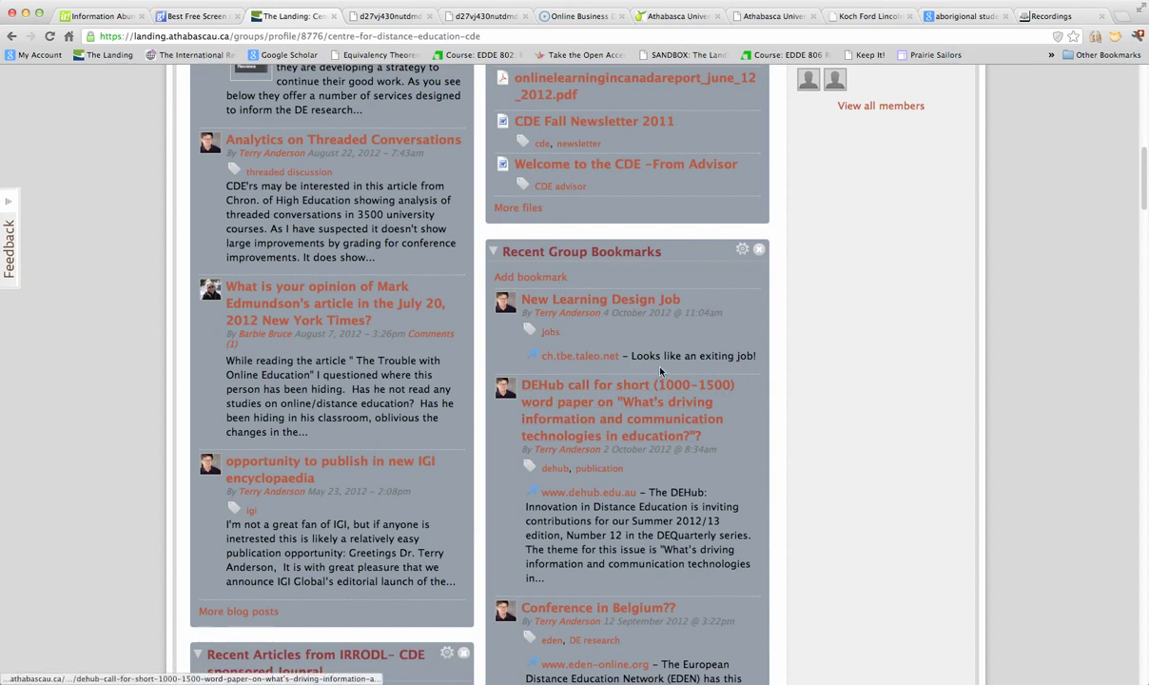
pyautogui.scroll(10, 609, 344)
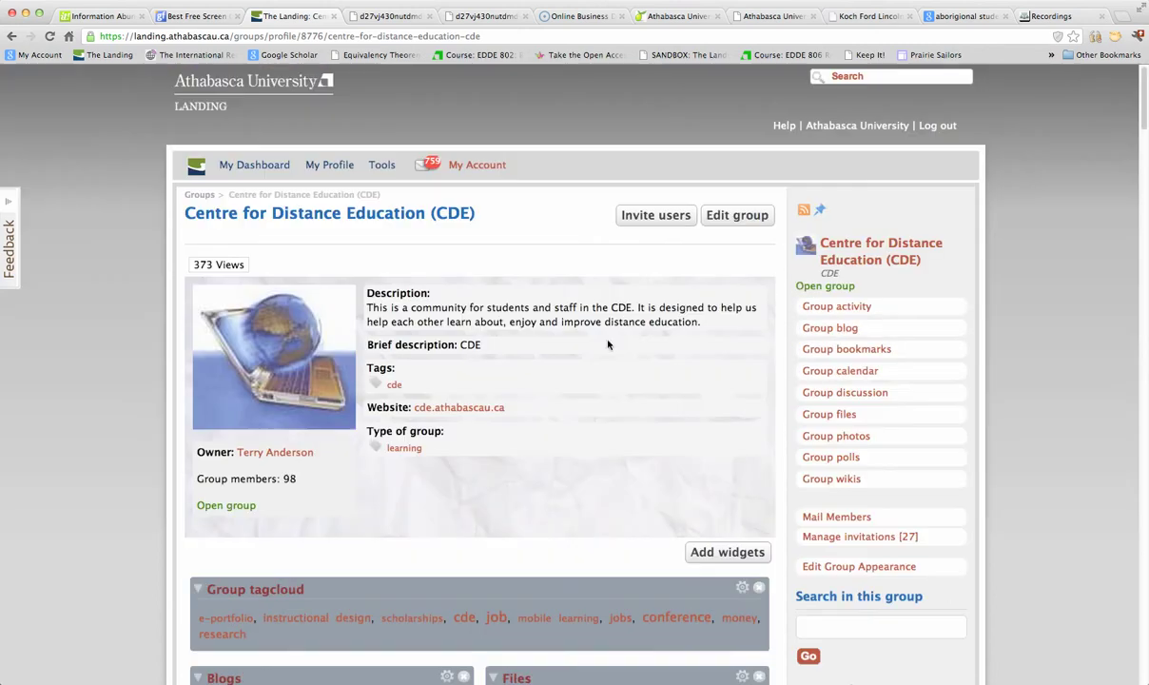
# Step: Open the personal dashboard, browse the list of widgets available to add to it, and close the list without adding any
pyautogui.click(266, 168)
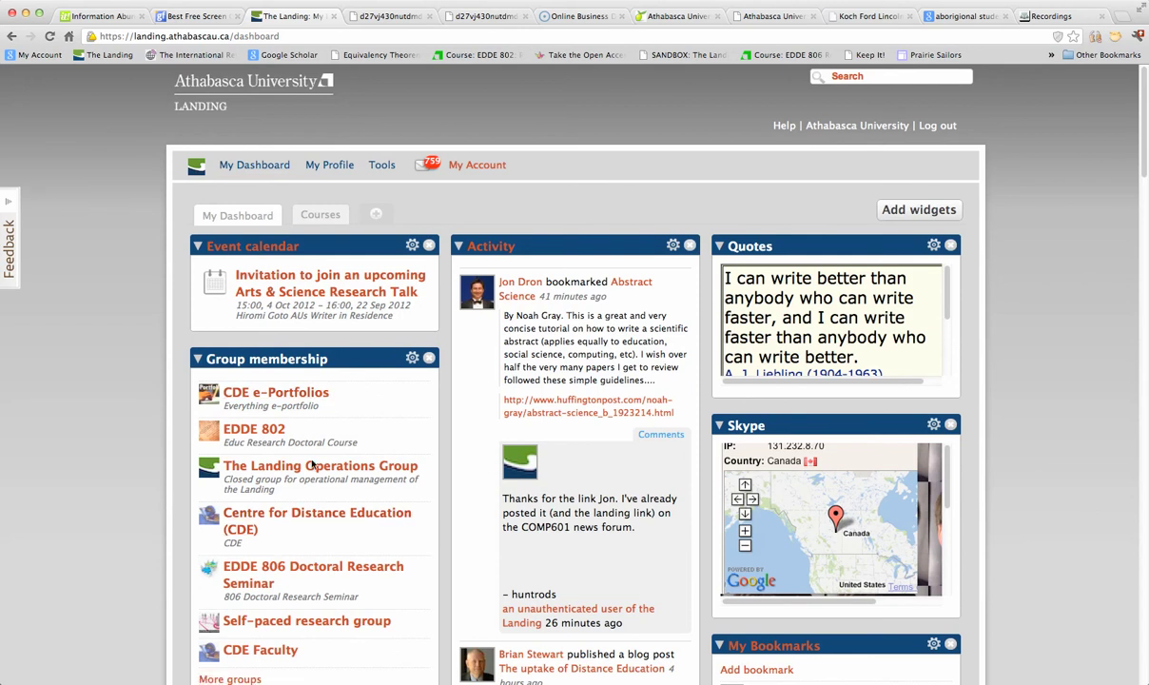
pyautogui.click(918, 211)
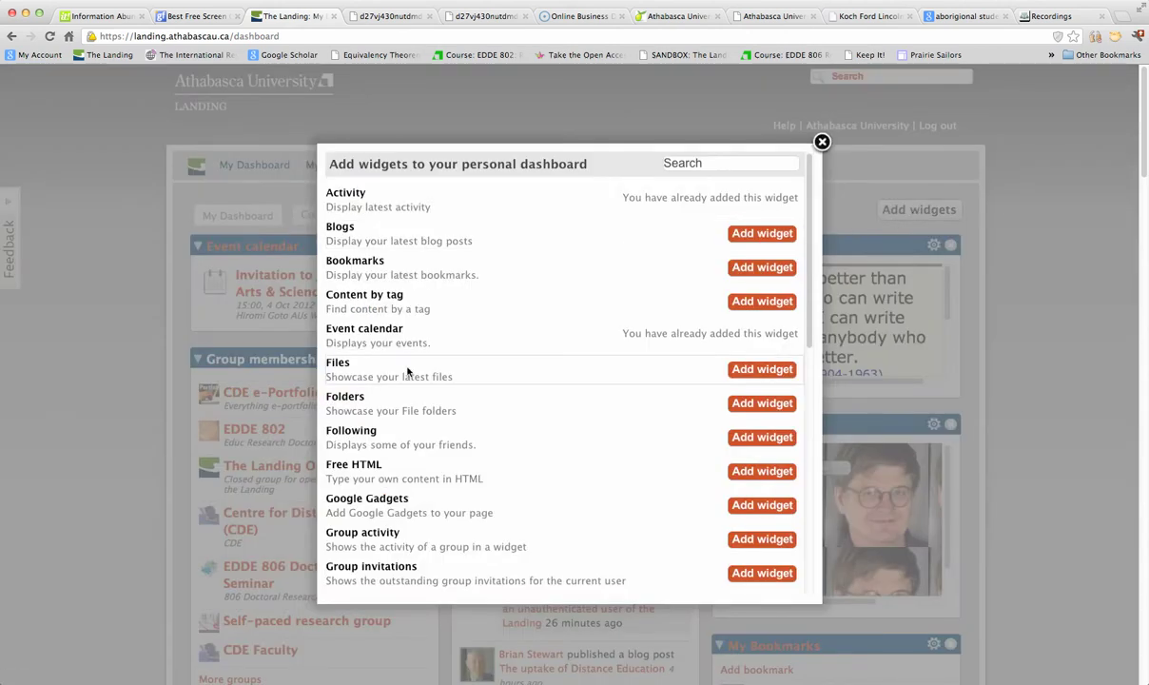
pyautogui.scroll(-3, 407, 367)
pyautogui.scroll(-4, 405, 374)
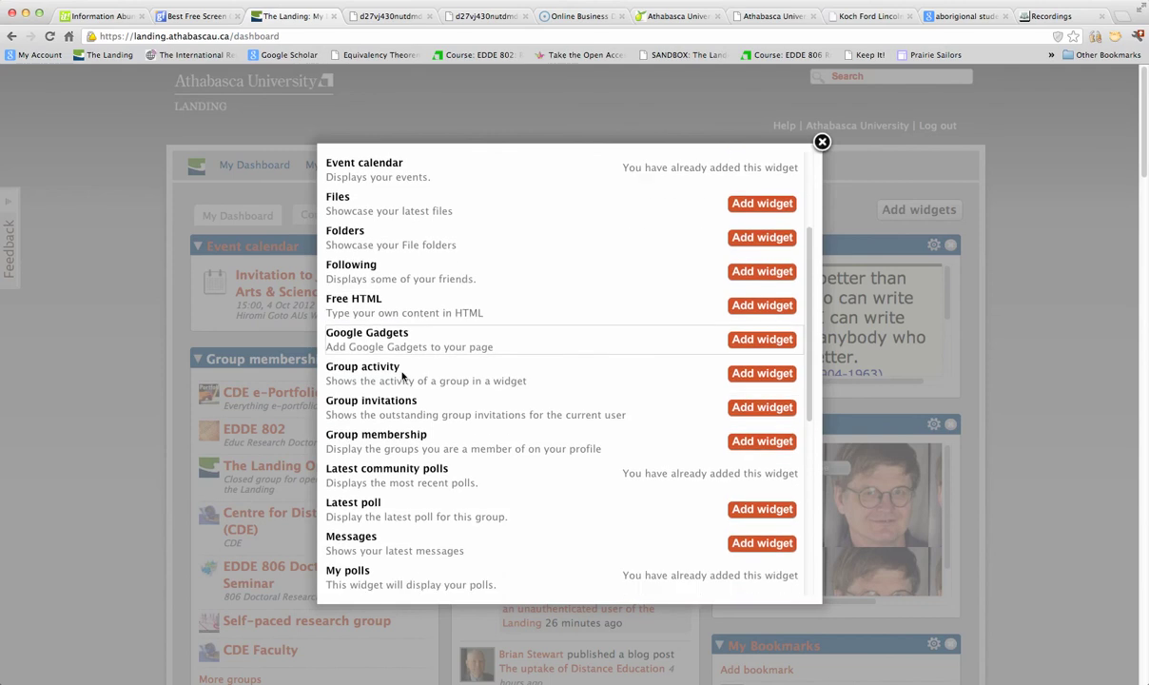
pyautogui.scroll(-6, 403, 376)
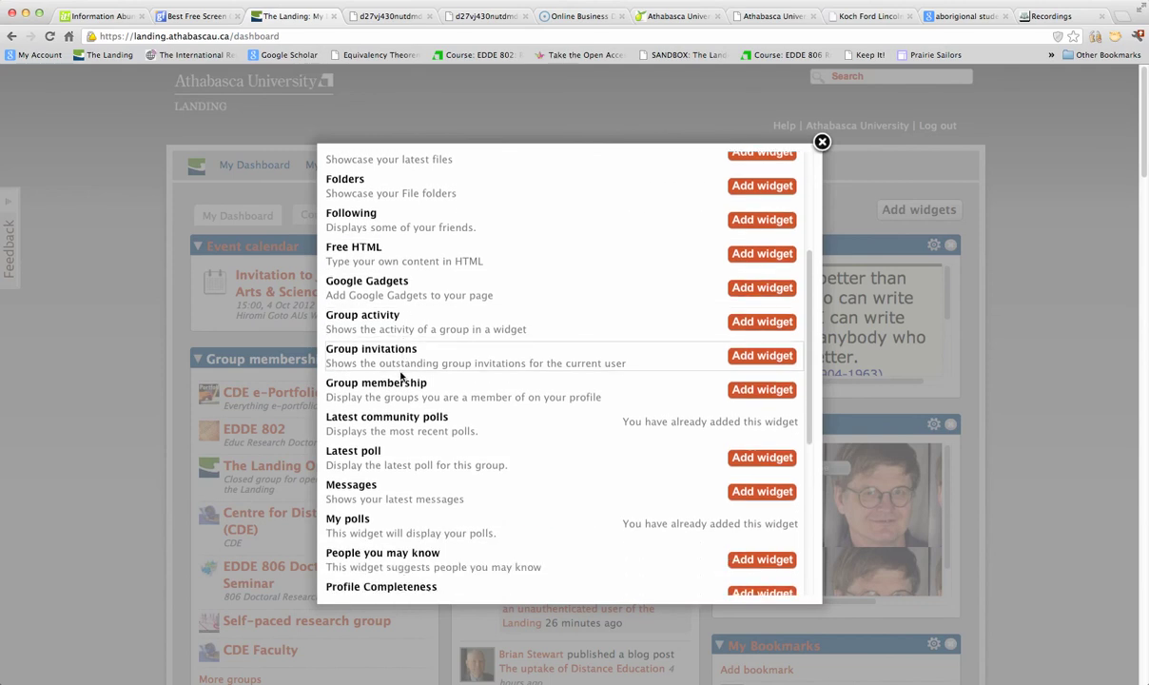
pyautogui.scroll(-8, 390, 375)
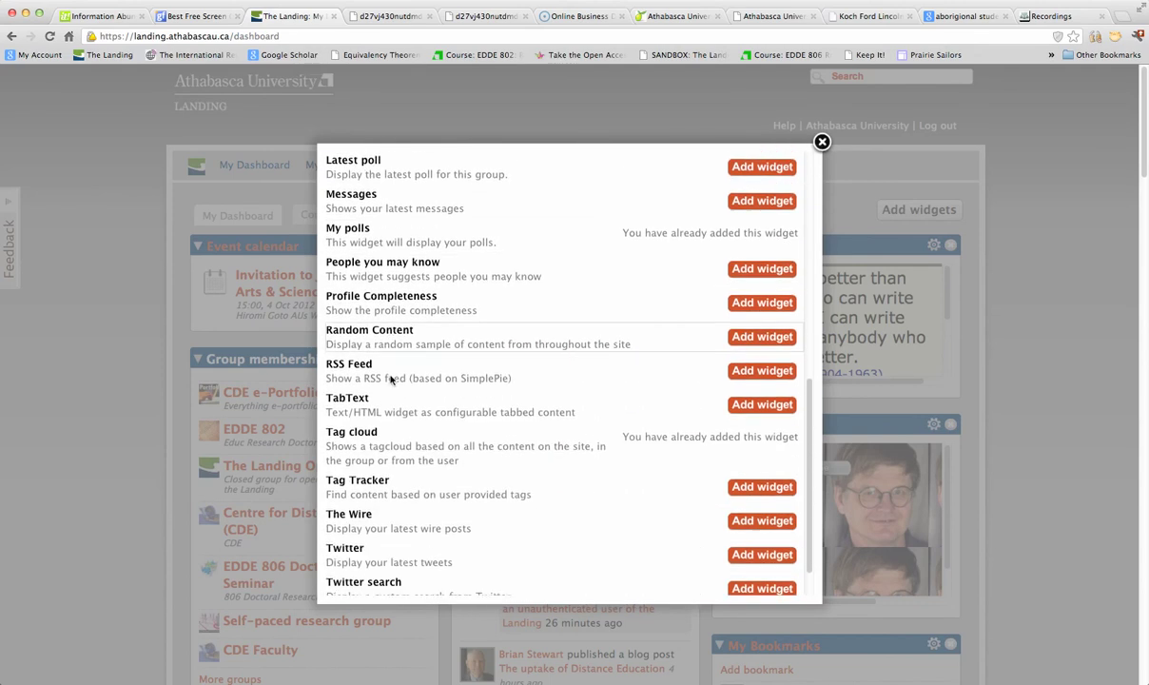
pyautogui.scroll(6, 381, 379)
pyautogui.scroll(2, 381, 379)
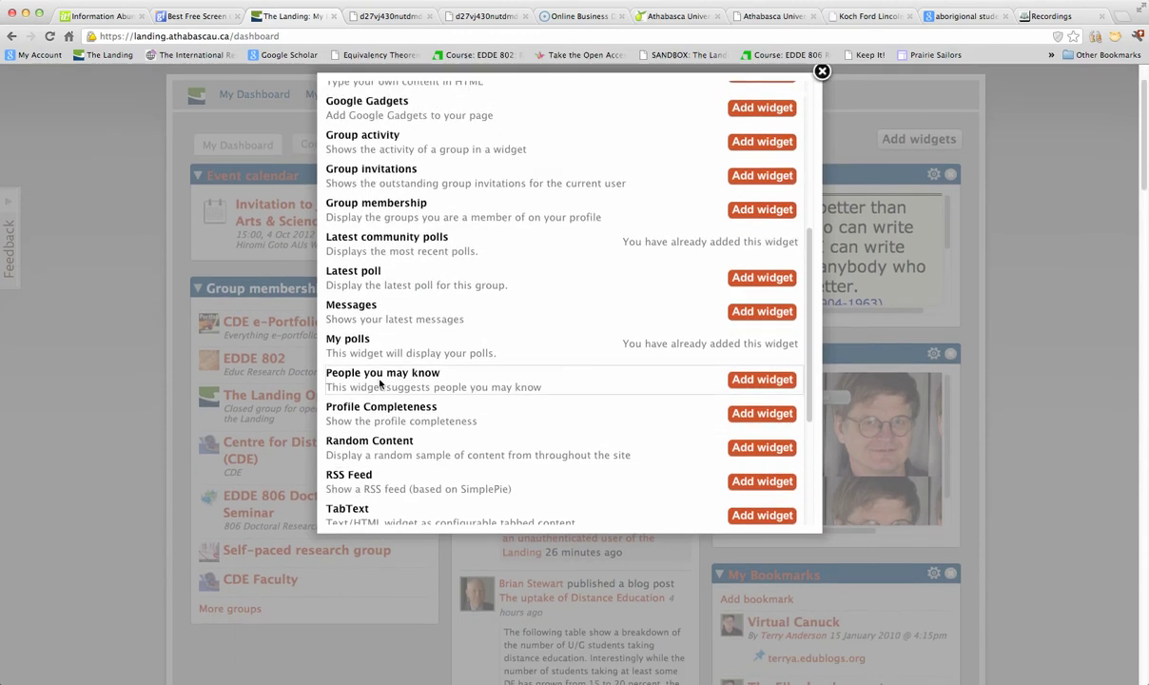
pyautogui.scroll(1, 379, 186)
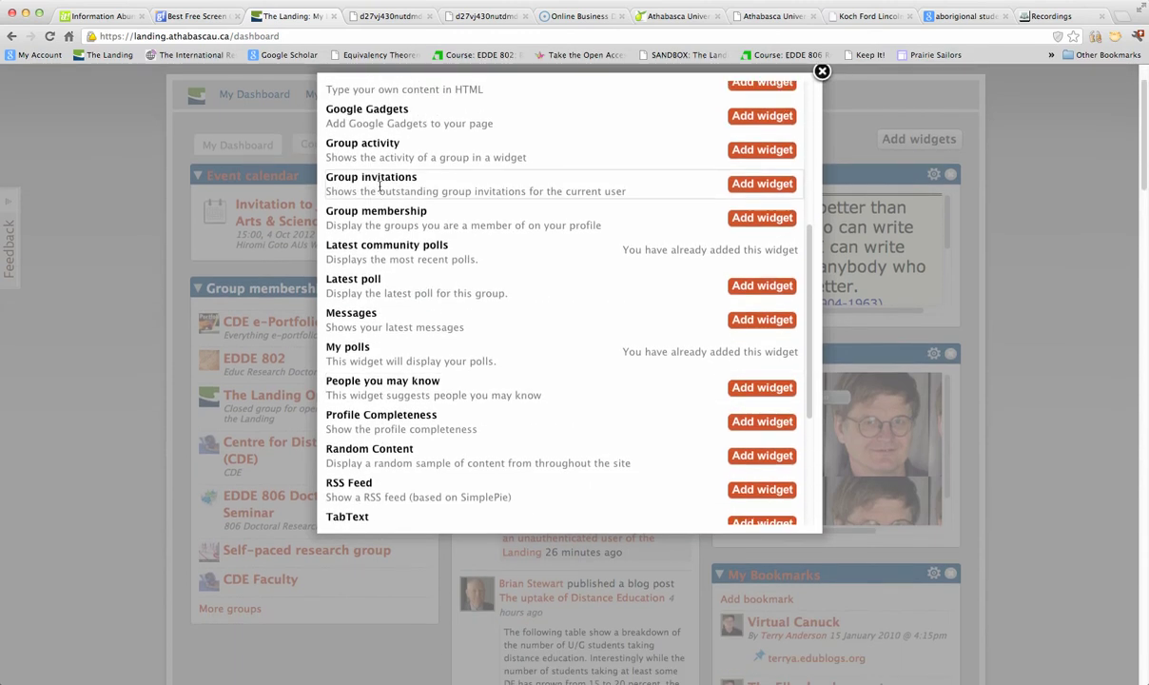
pyautogui.scroll(5, 379, 186)
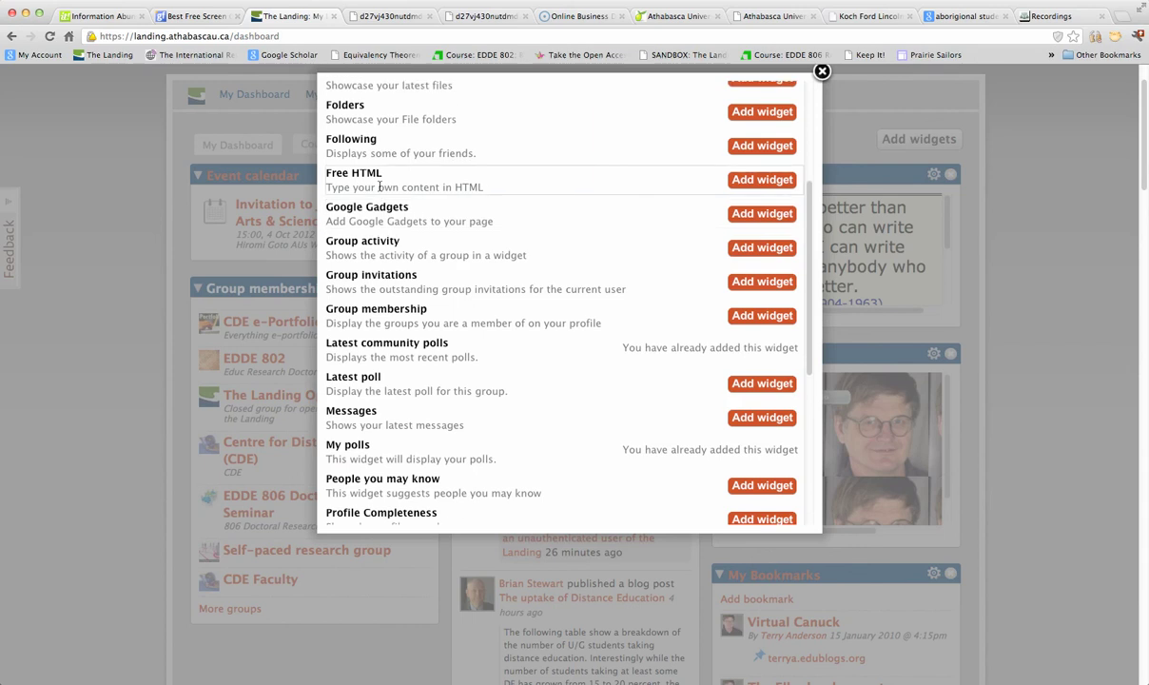
pyautogui.scroll(7, 379, 188)
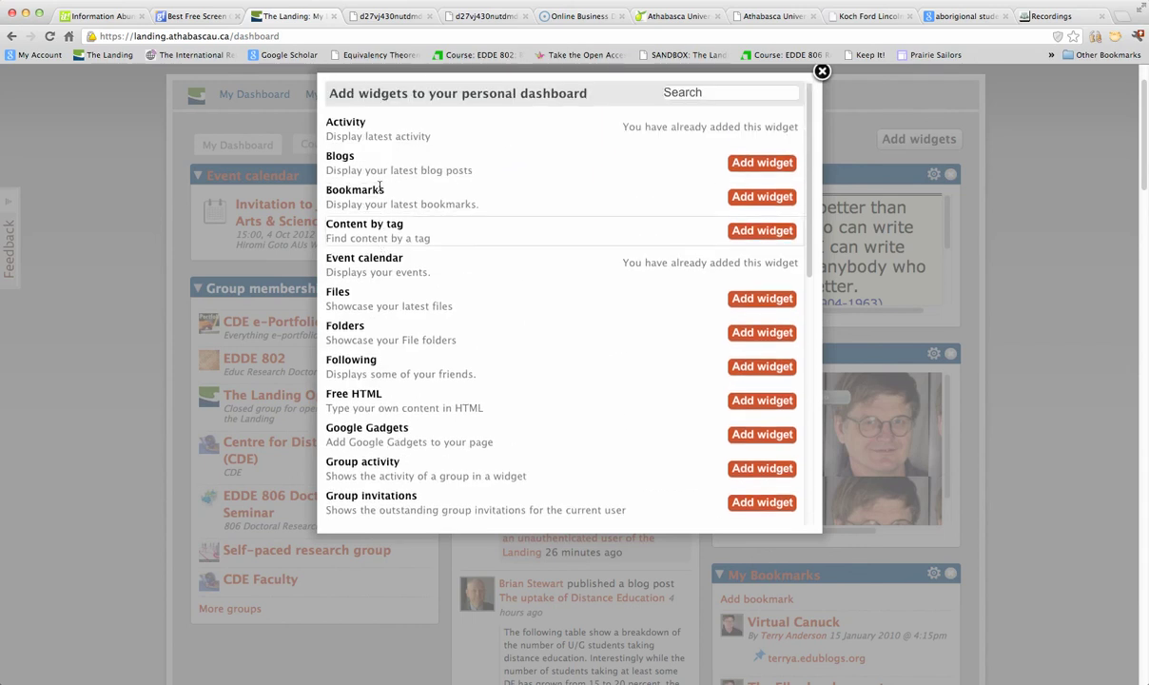
pyautogui.scroll(-3, 380, 233)
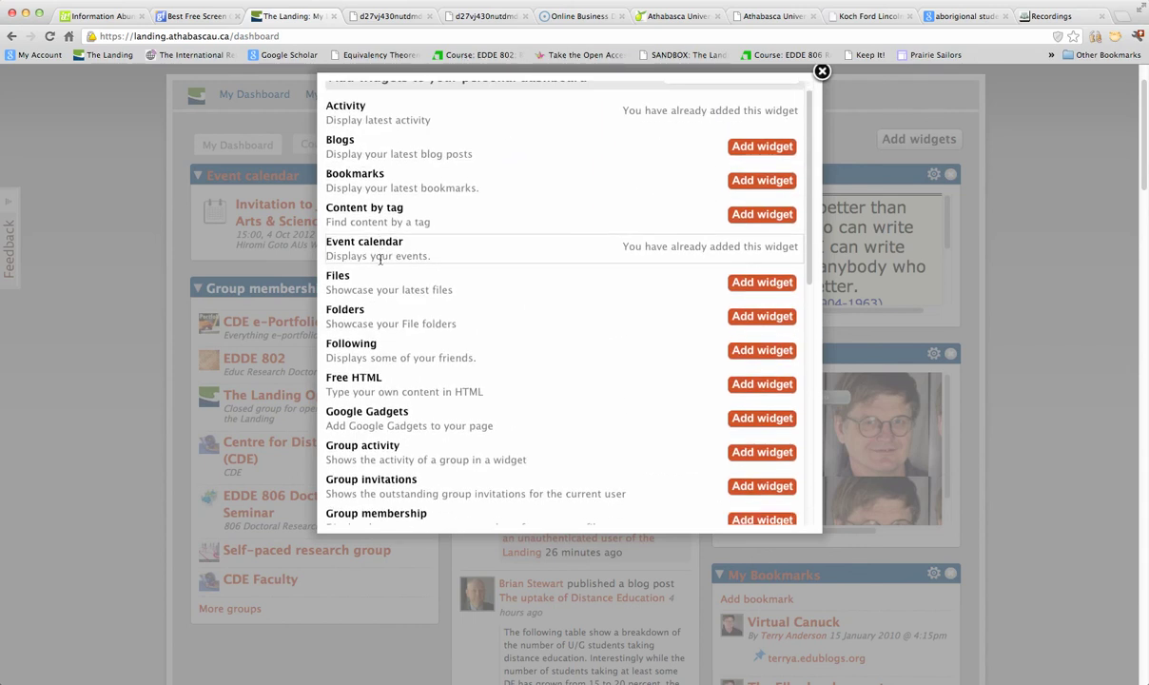
pyautogui.scroll(-2, 379, 261)
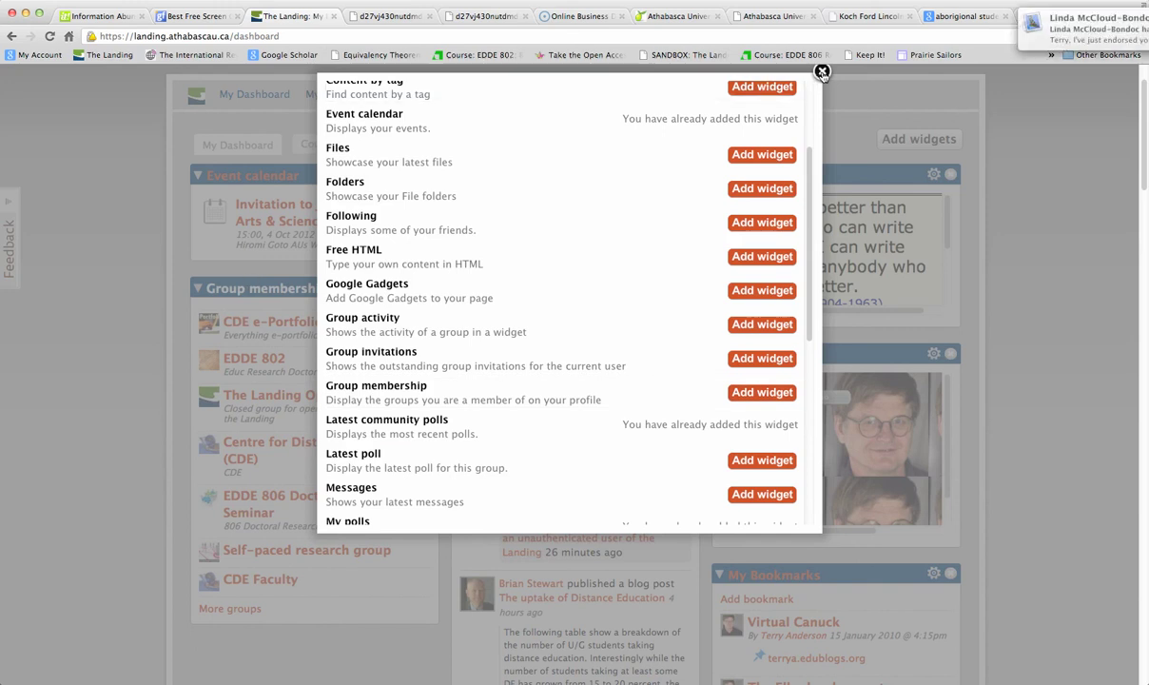
pyautogui.click(822, 72)
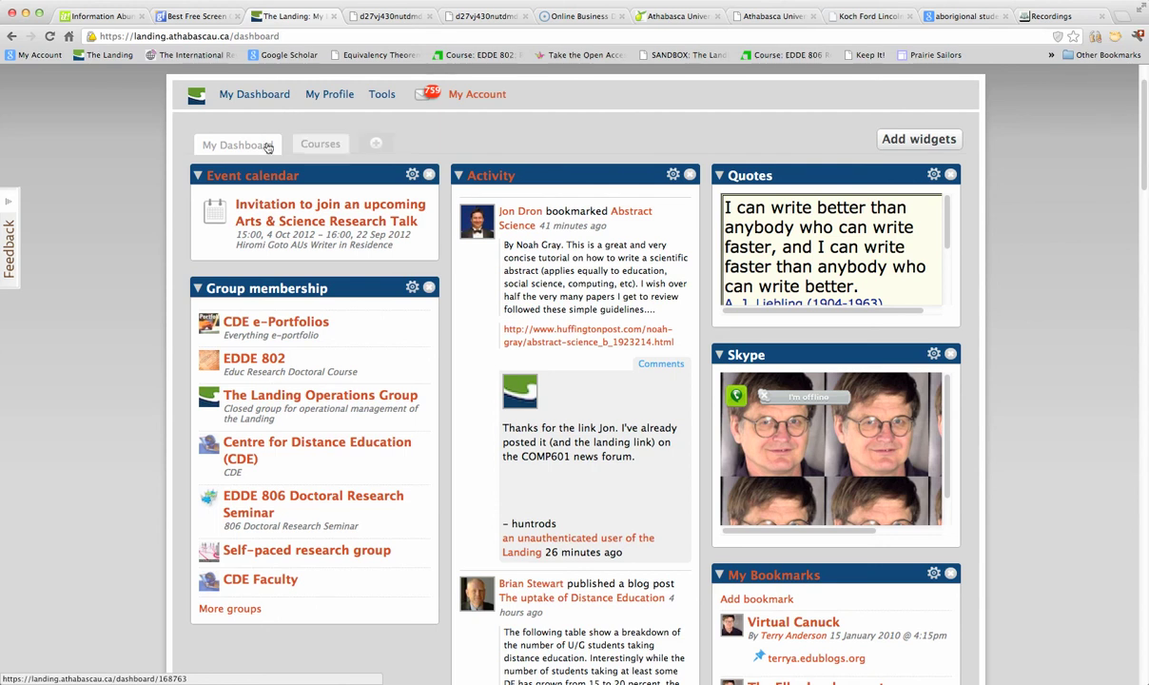
# Step: Look over the widgets already on the personal dashboard, including Activity, My Bookmarks, the CDE tag tracker and My Polls
pyautogui.scroll(-10, 446, 471)
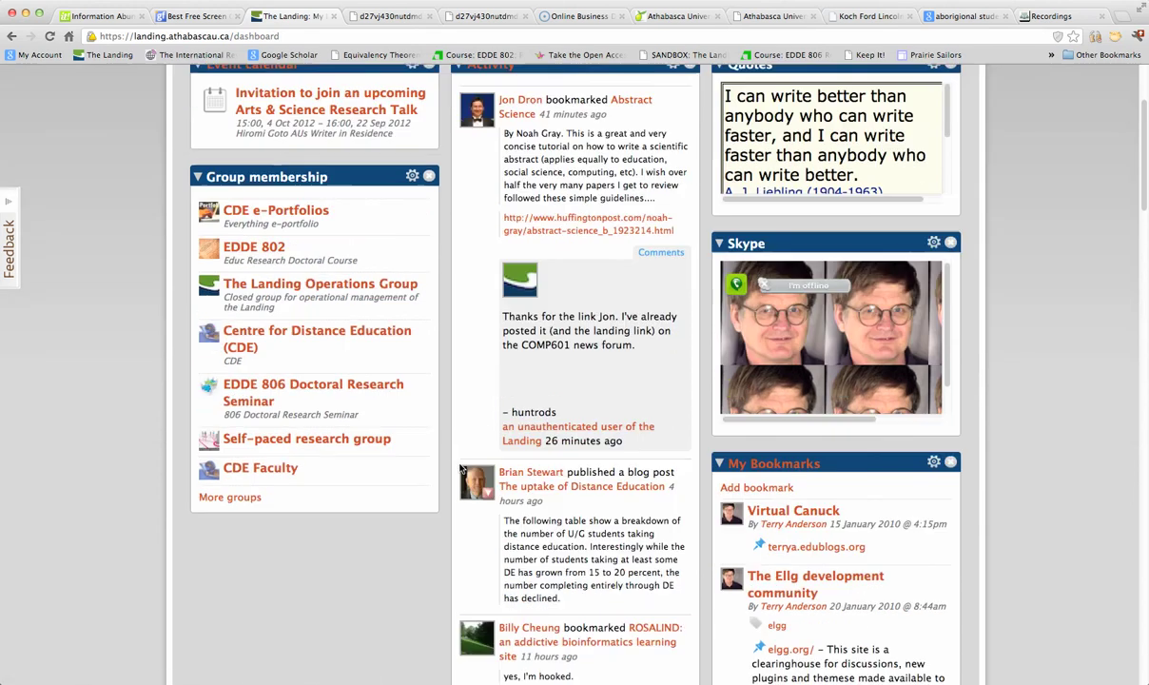
pyautogui.scroll(-3, 412, 464)
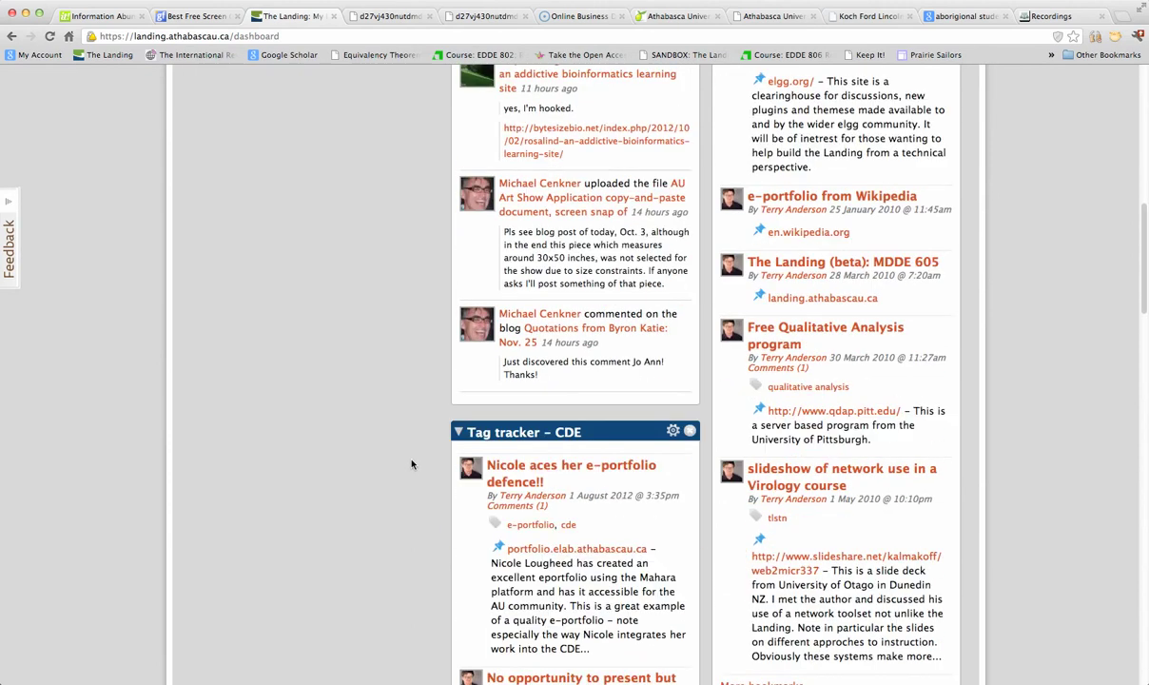
pyautogui.scroll(10, 412, 465)
pyautogui.scroll(-10, 555, 475)
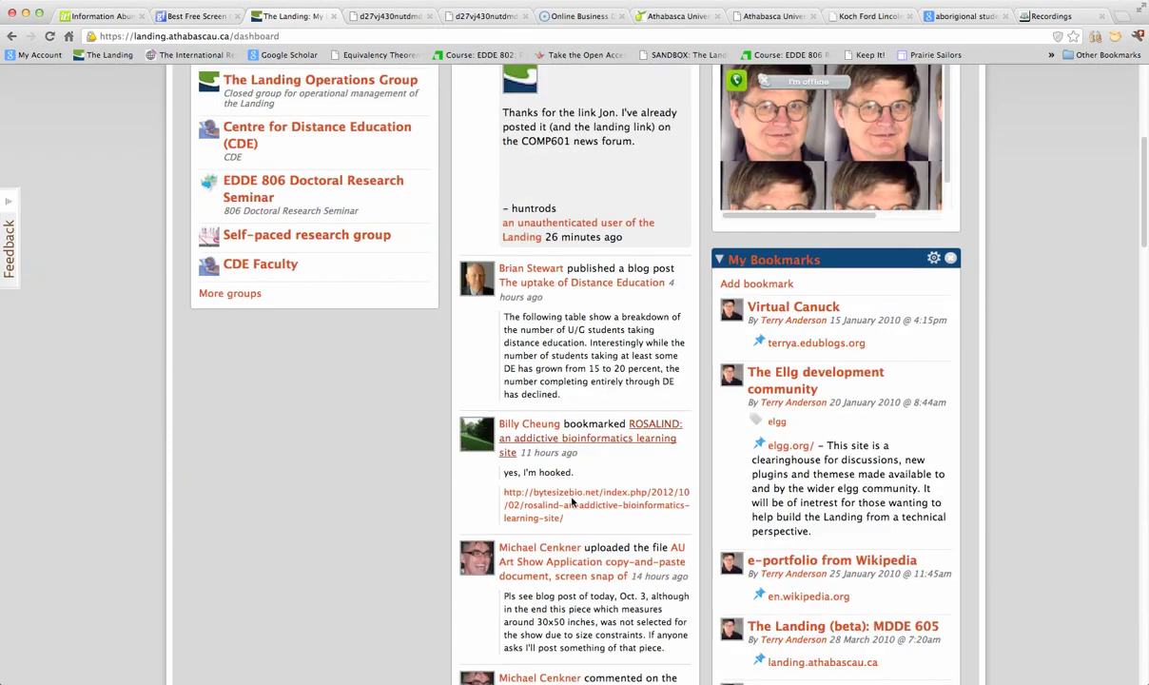
pyautogui.scroll(-1, 523, 478)
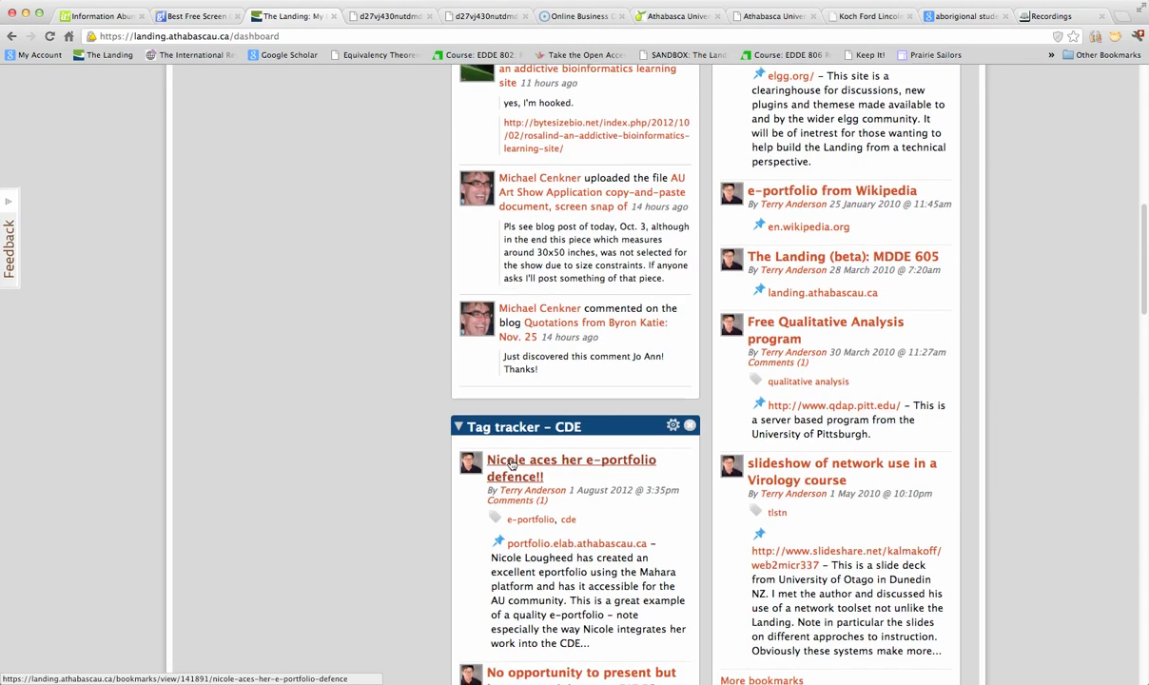
pyautogui.scroll(-3, 543, 479)
pyautogui.scroll(-8, 543, 480)
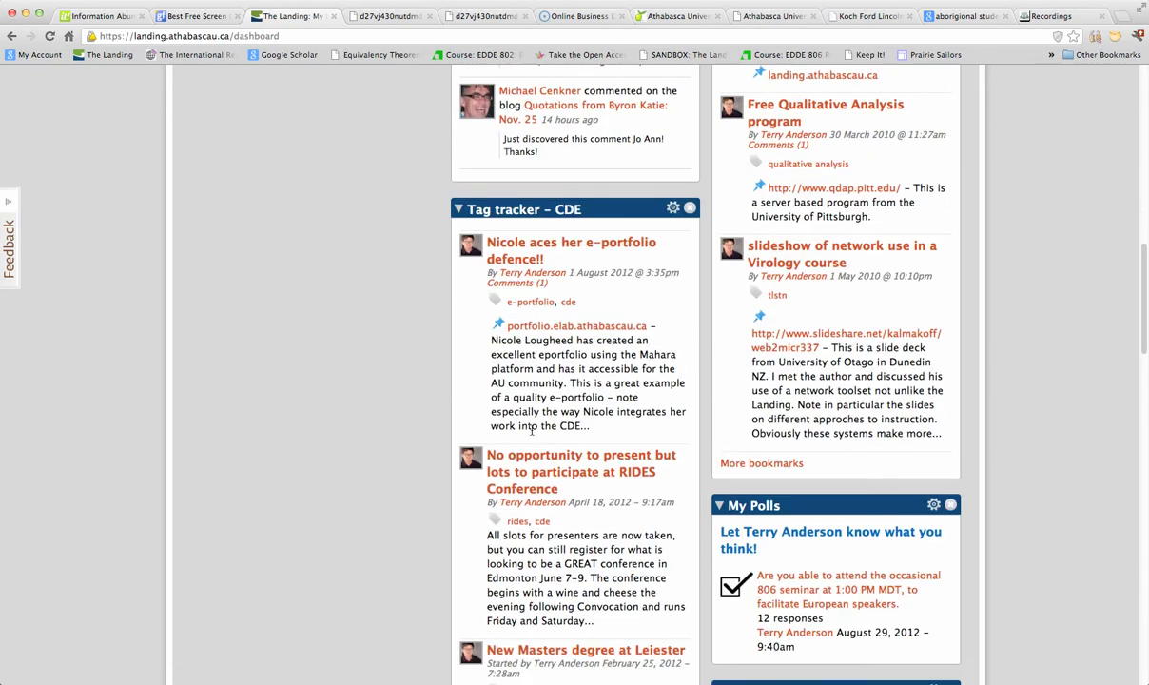
pyautogui.scroll(20, 535, 463)
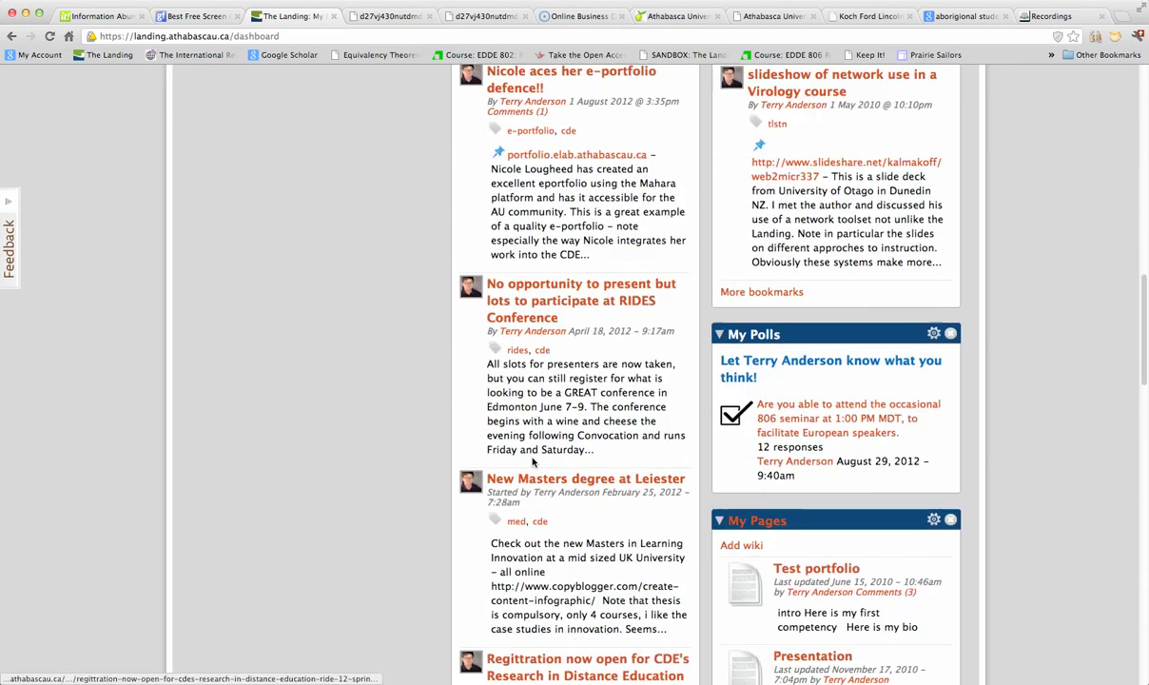